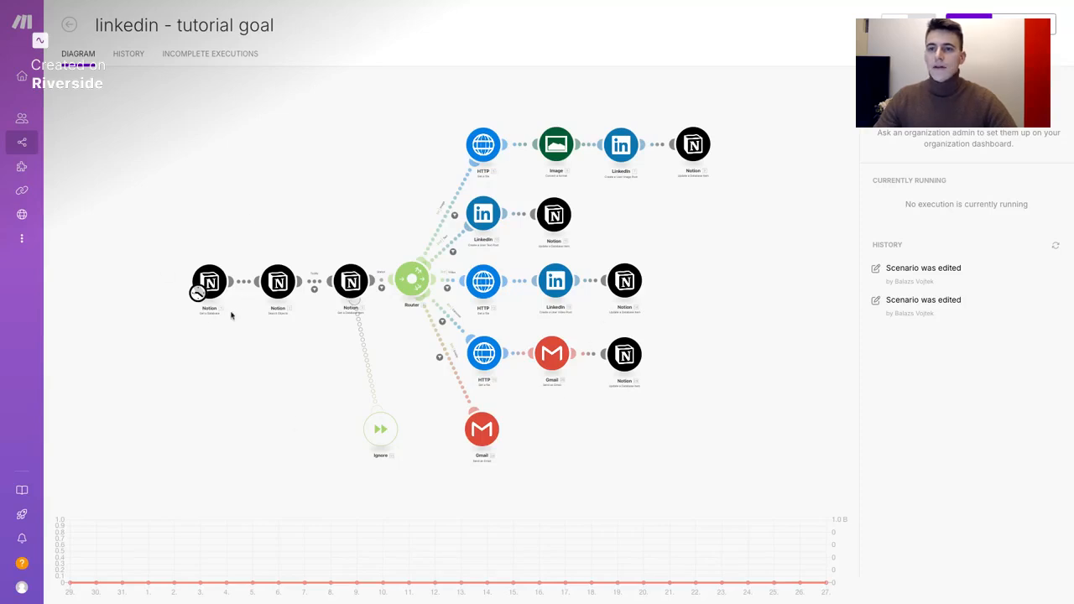
# Enter the scenario editor and open the first Notion 'Get a Database' module's settings
pyautogui.click(228, 384)
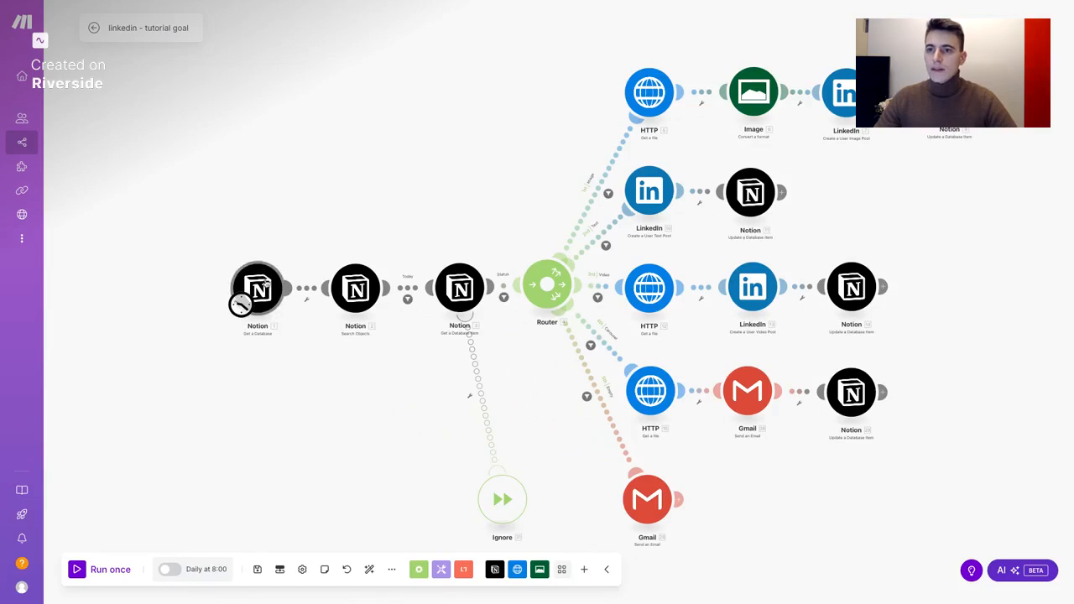
pyautogui.click(266, 280)
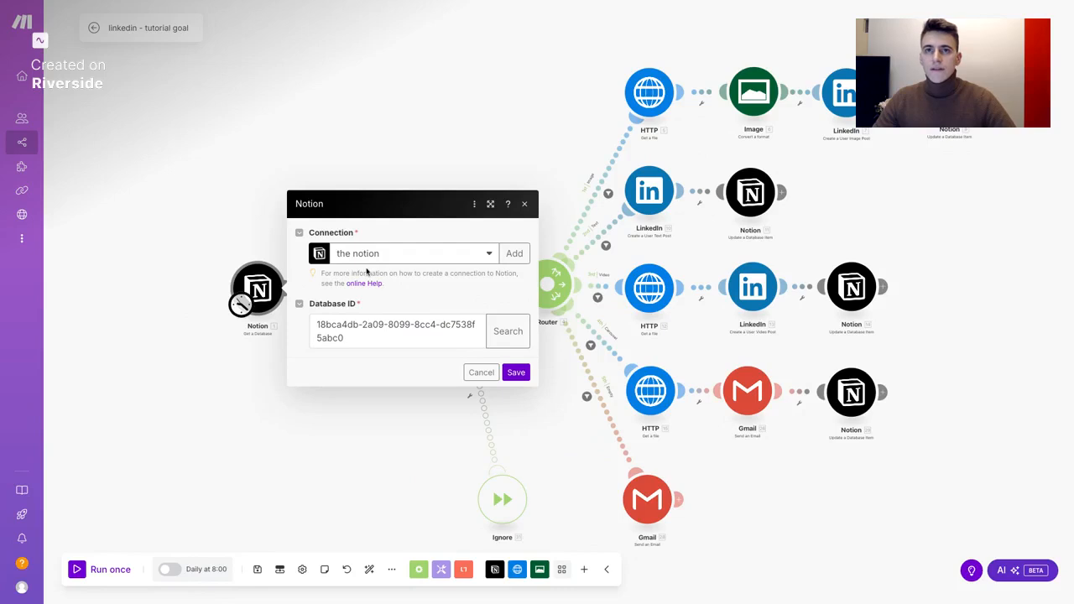
pyautogui.moveTo(31, 26)
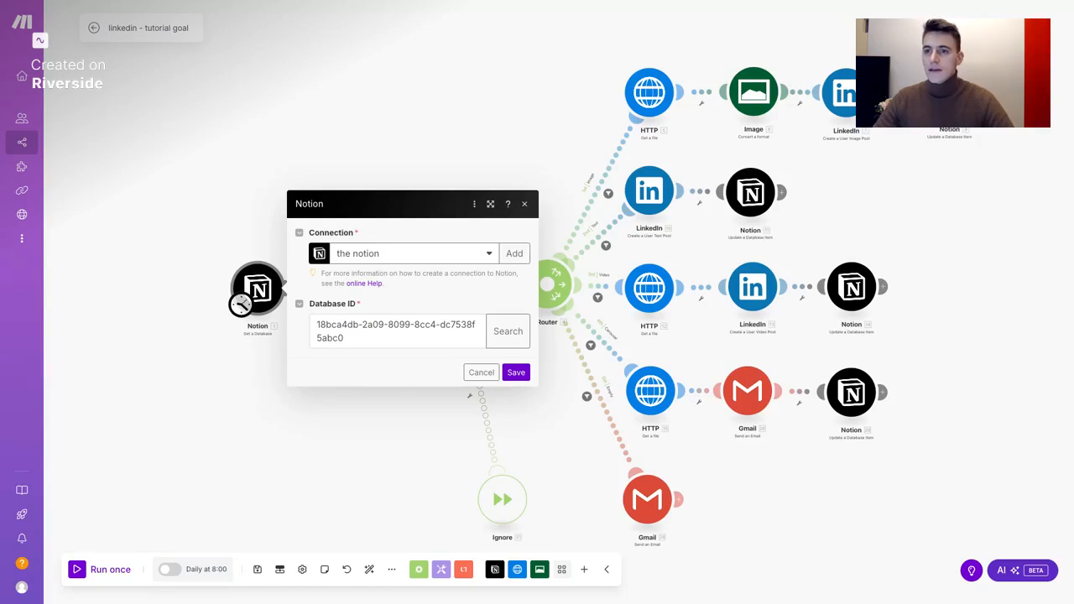
# Keep the existing Notion connection, choose the 'posts - template' database, and save the module
pyautogui.click(450, 260)
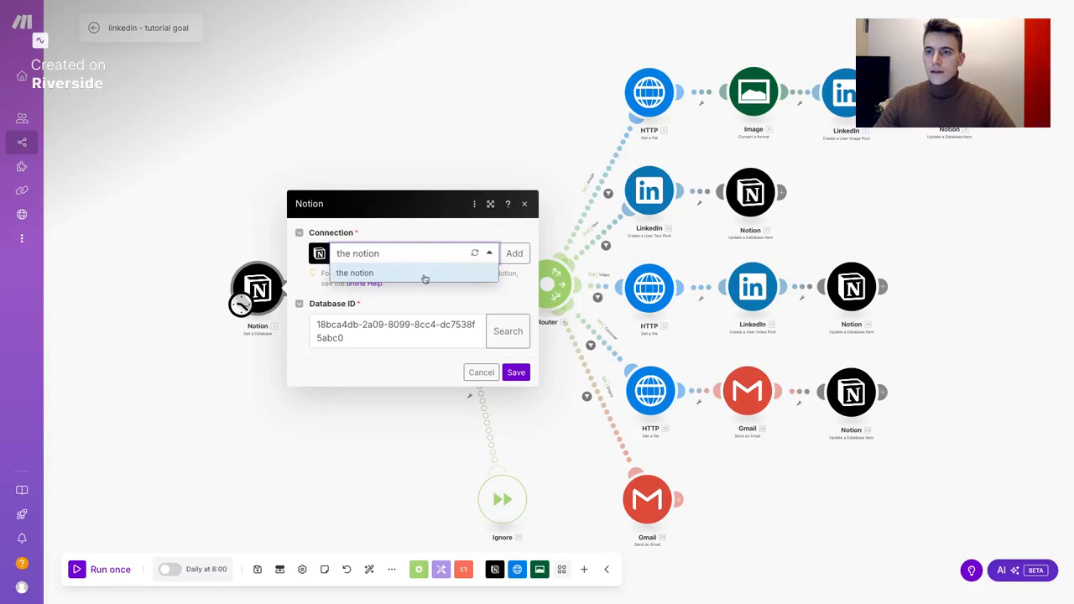
pyautogui.click(518, 291)
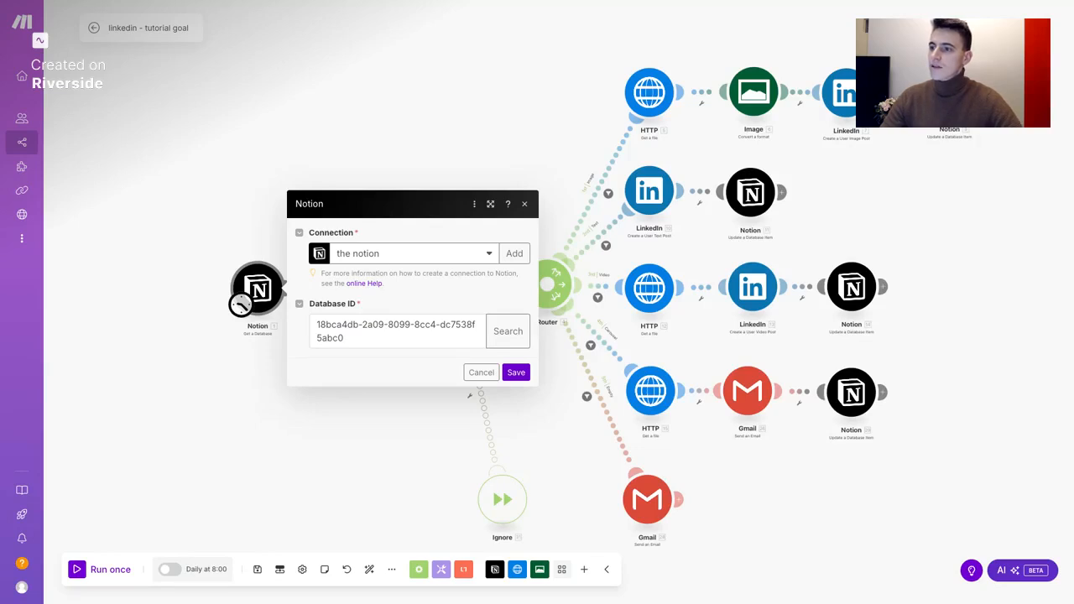
pyautogui.click(507, 336)
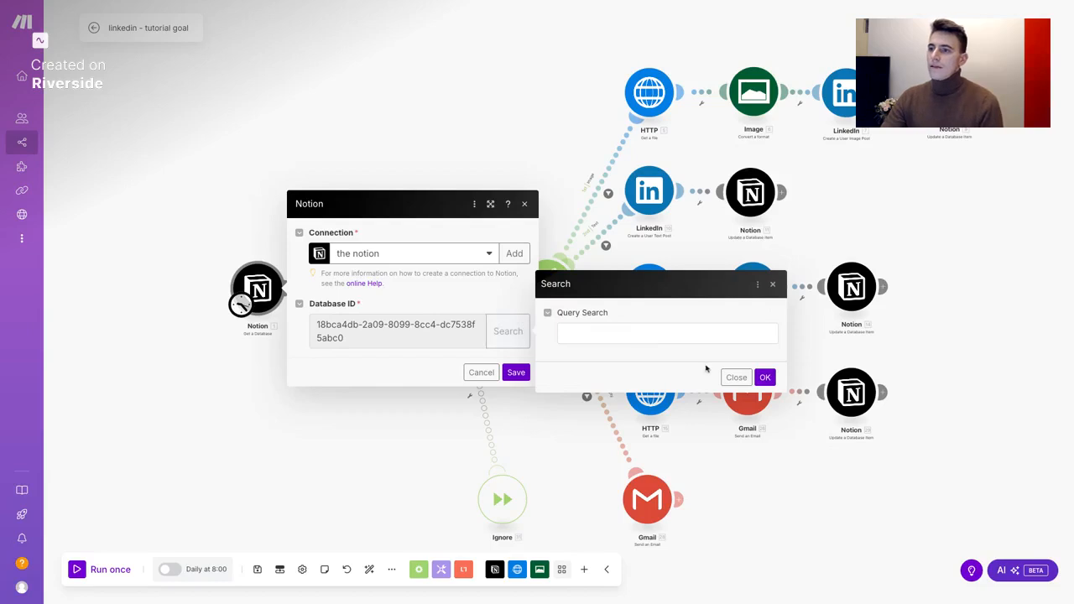
pyautogui.click(764, 378)
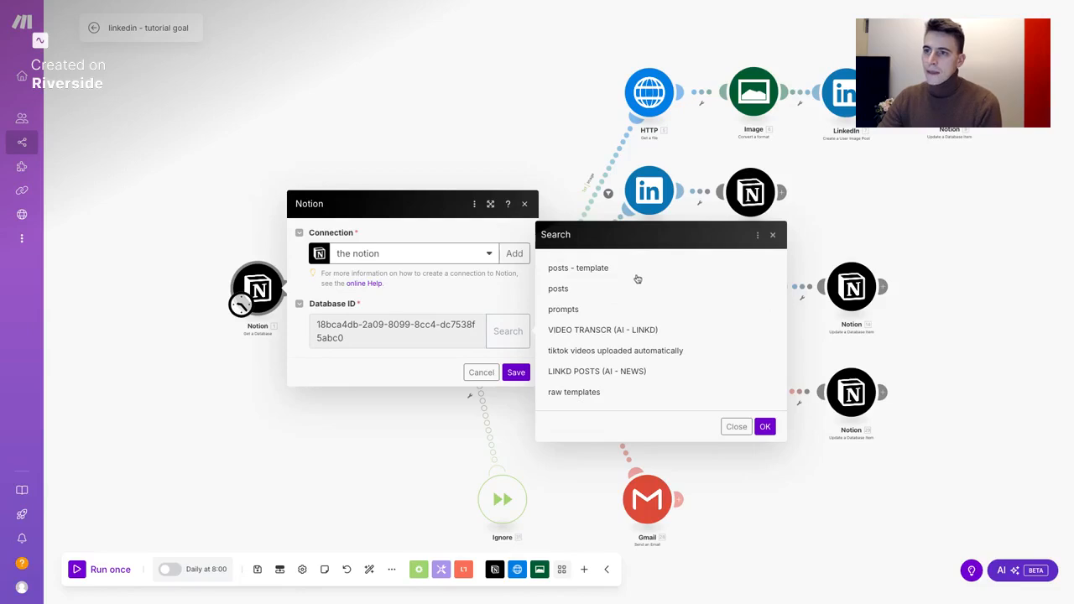
pyautogui.click(574, 270)
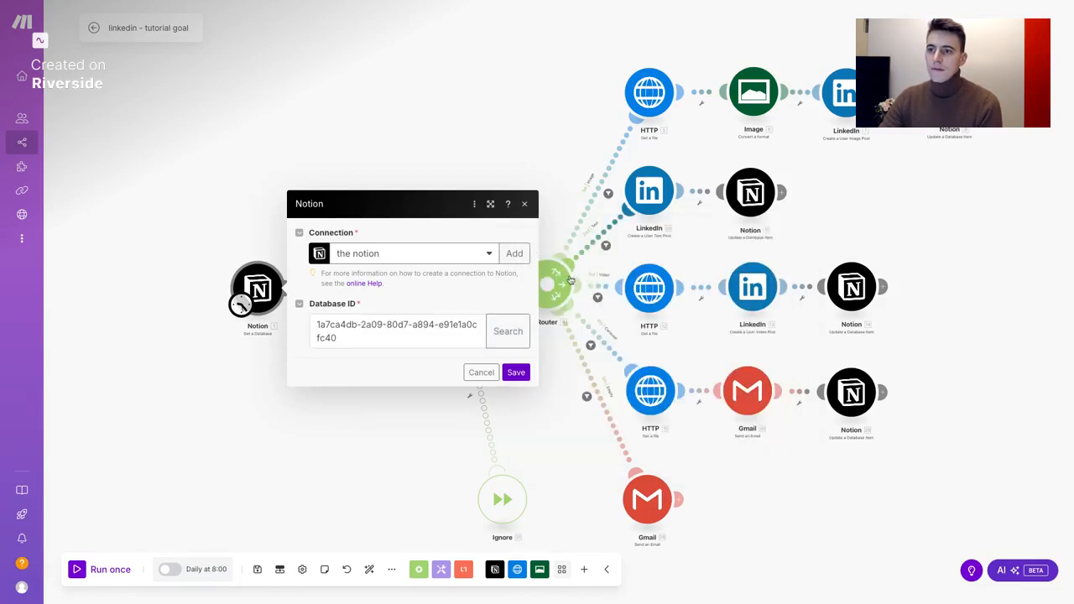
pyautogui.click(514, 372)
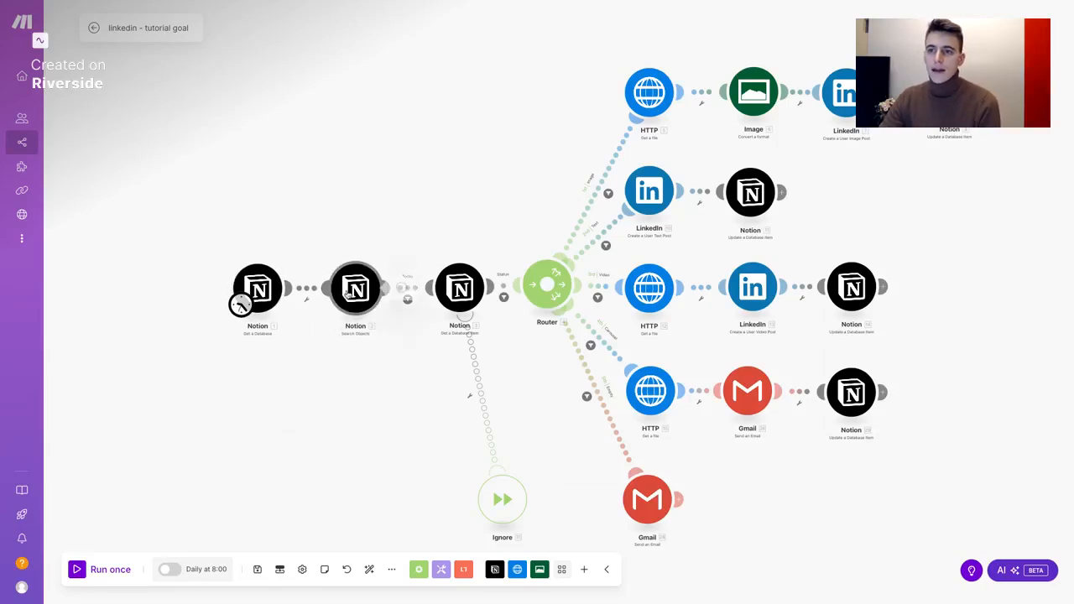
# Open the Notion Search Objects module and start a Database ID lookup
pyautogui.click(347, 292)
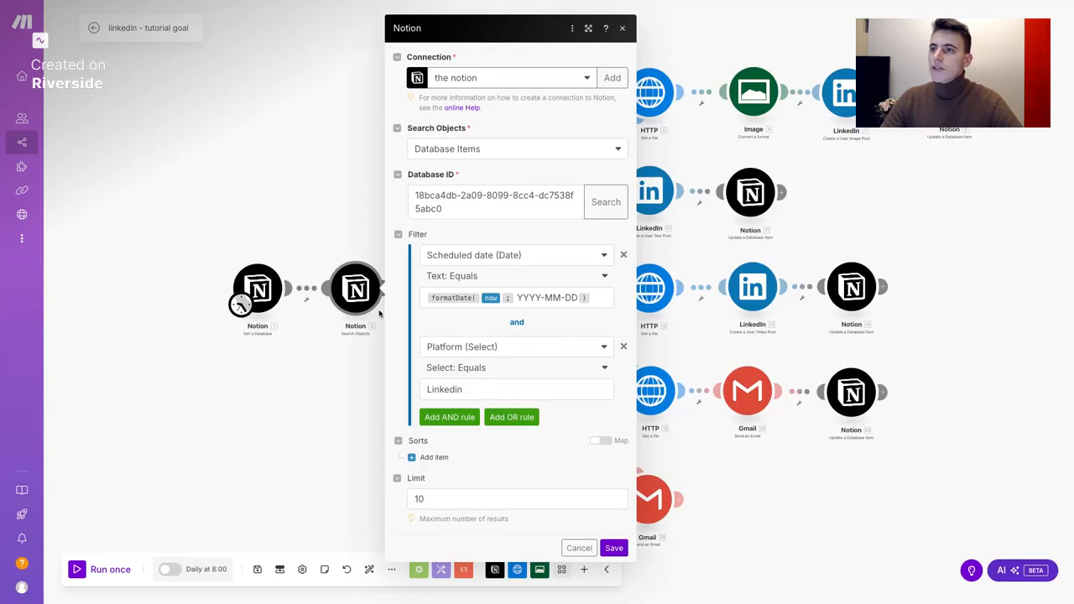
pyautogui.click(607, 208)
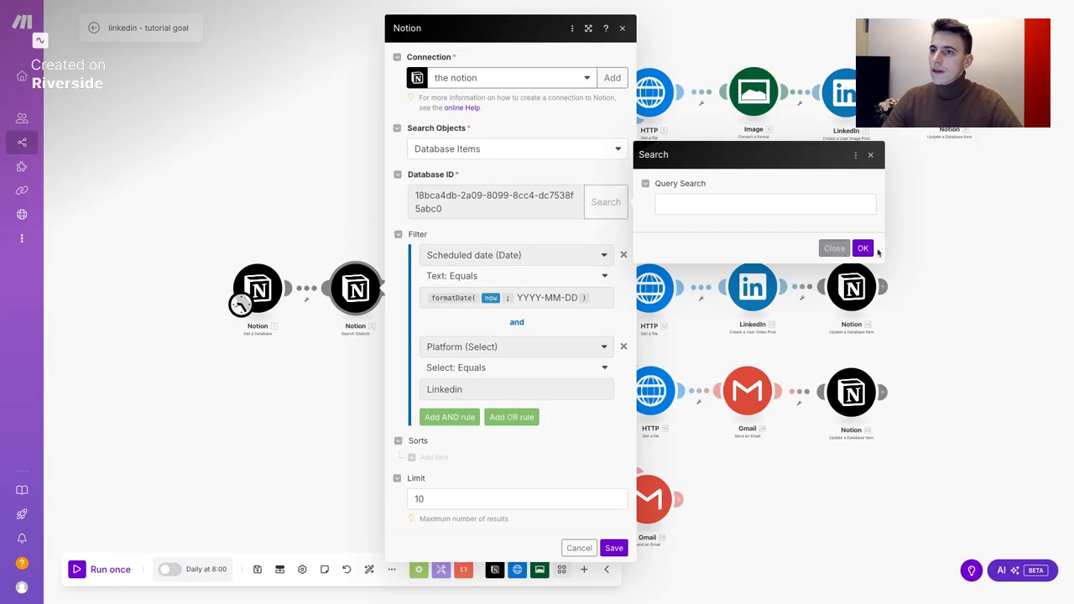
# Select 'posts - template' as the Search Objects database, keep the formatDate filter, and save
pyautogui.click(869, 250)
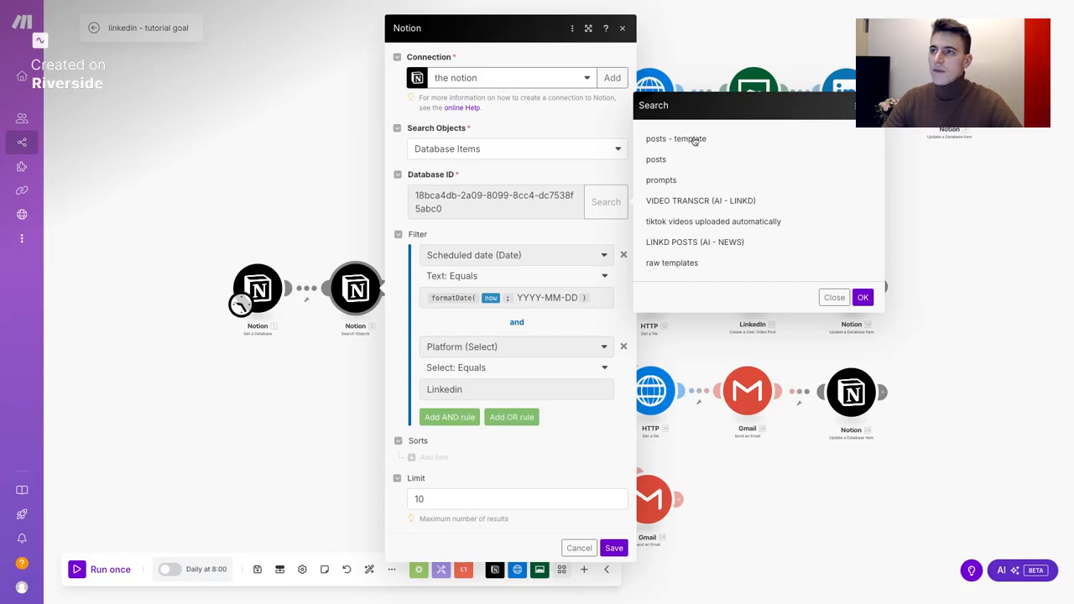
pyautogui.click(693, 140)
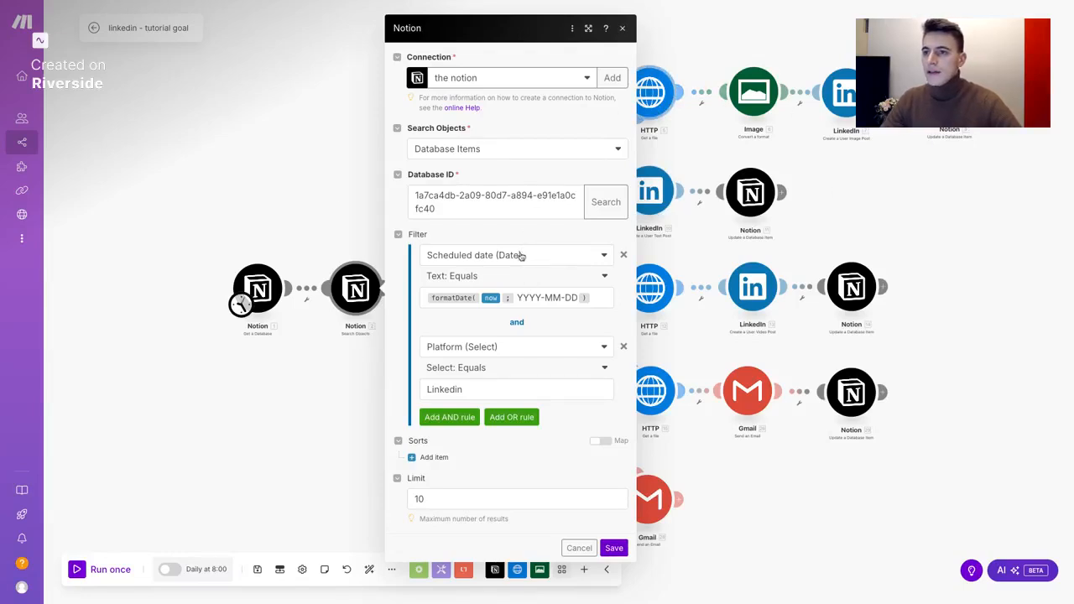
pyautogui.click(597, 301)
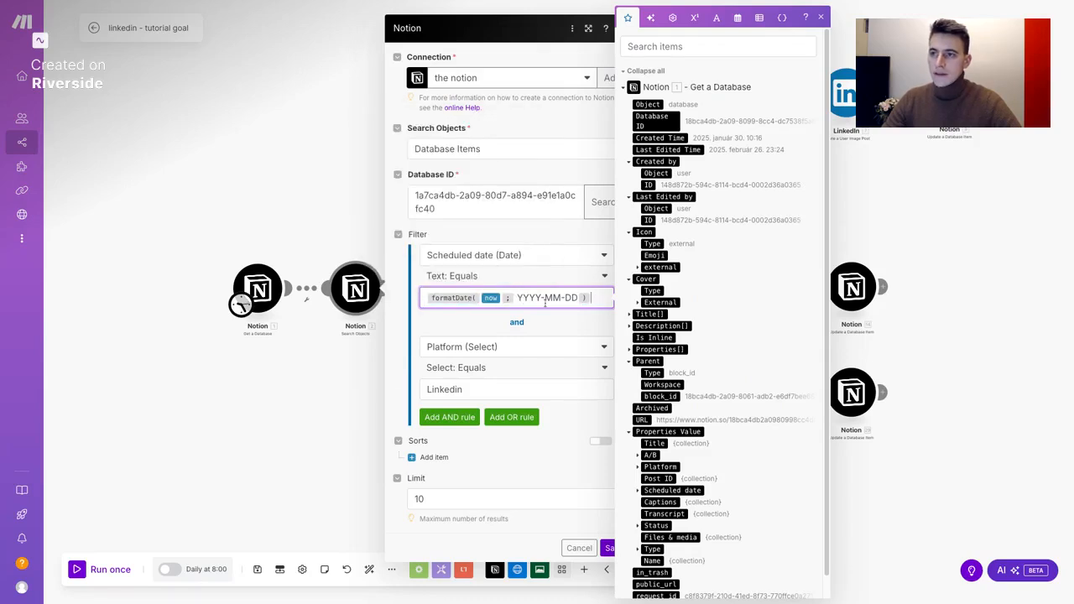
pyautogui.click(589, 322)
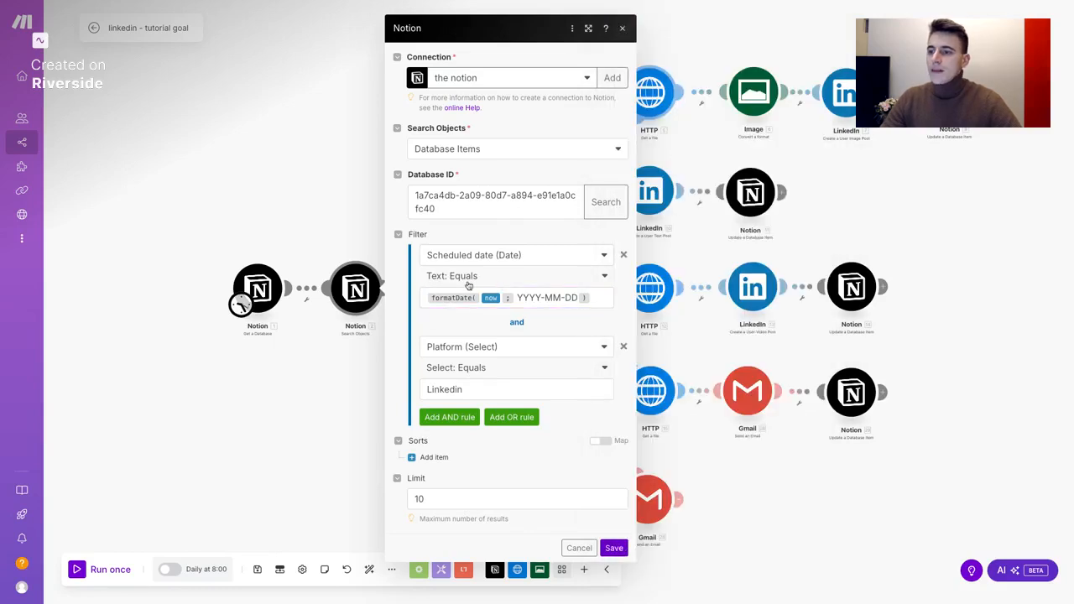
pyautogui.click(610, 550)
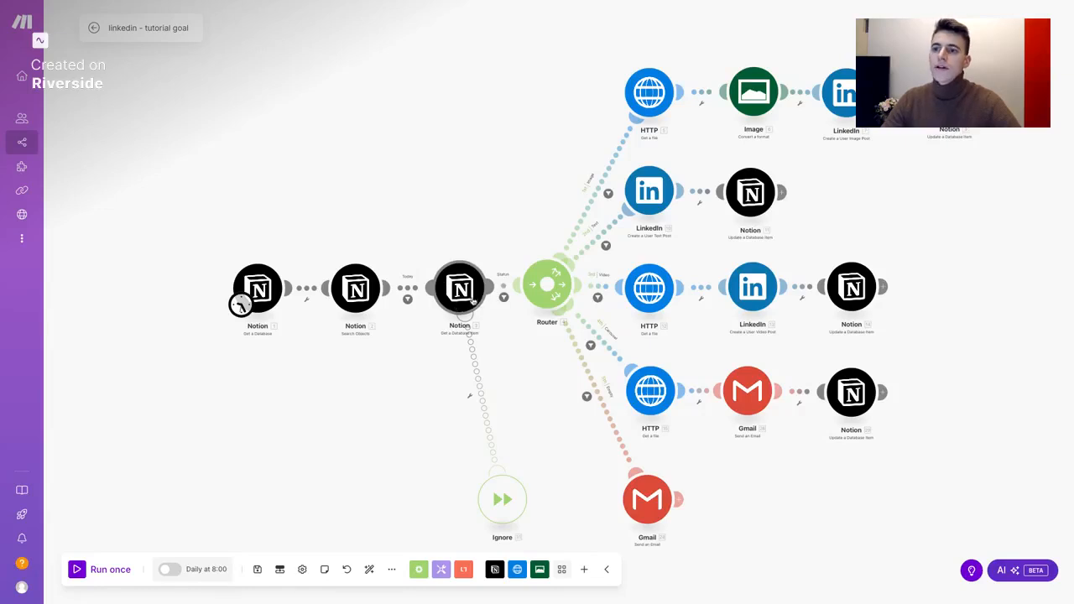
pyautogui.scroll(4, 473, 302)
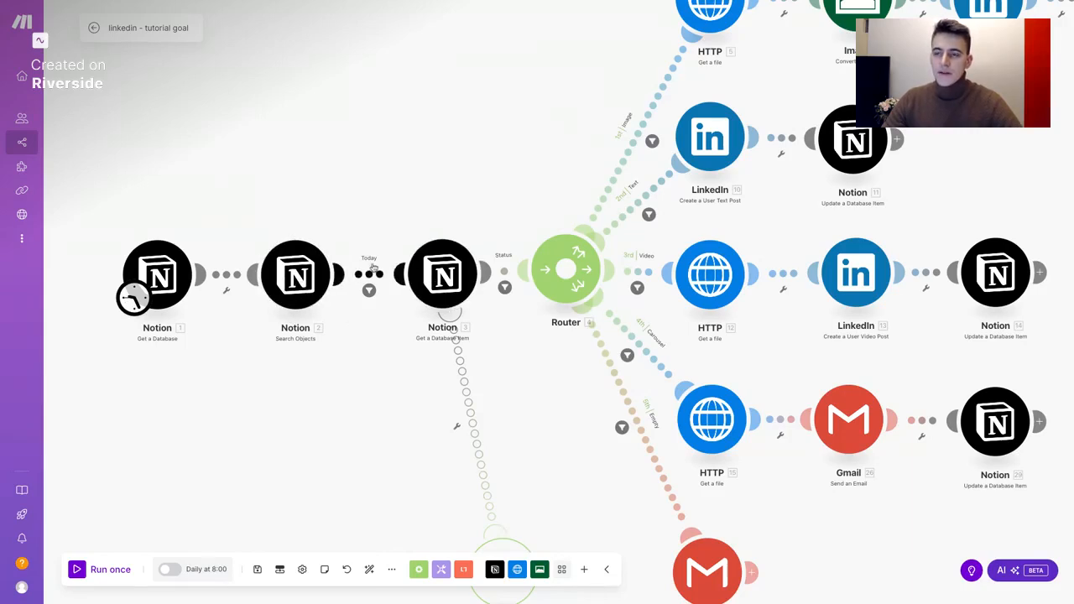
pyautogui.click(438, 287)
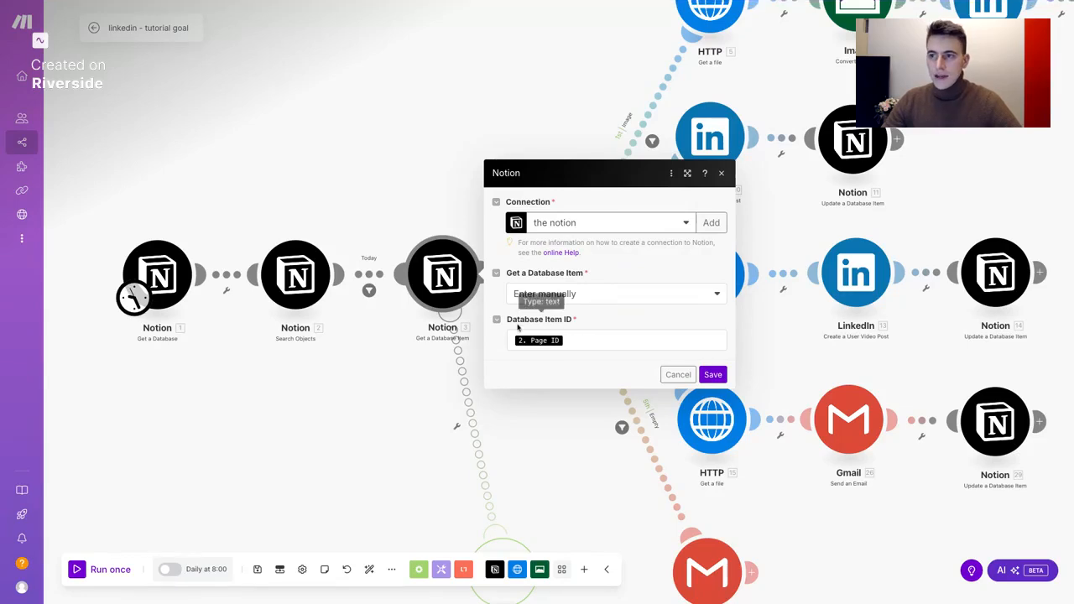
pyautogui.click(581, 340)
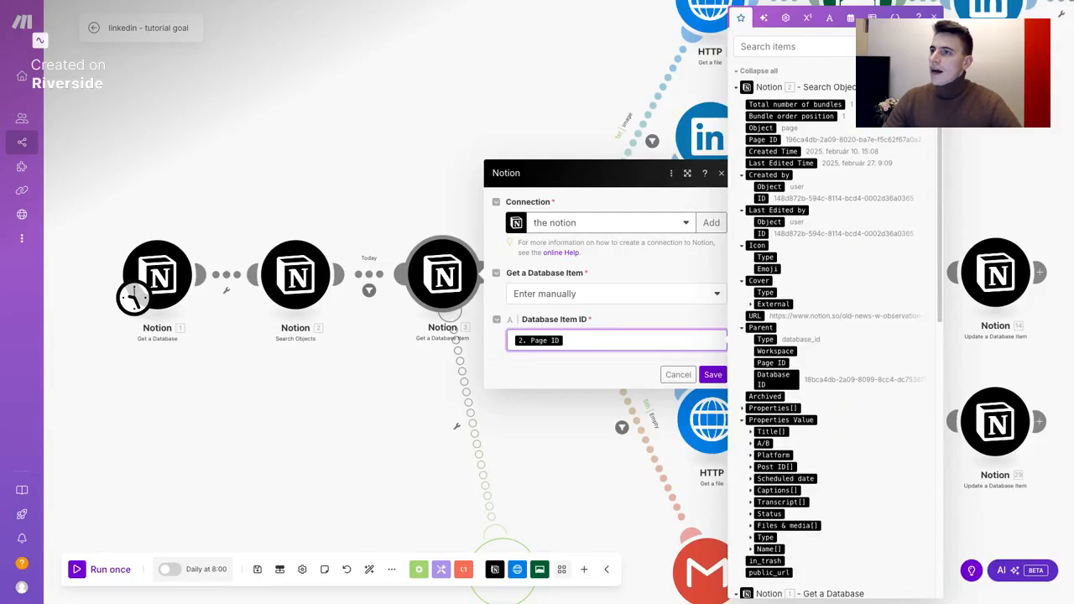
pyautogui.click(738, 89)
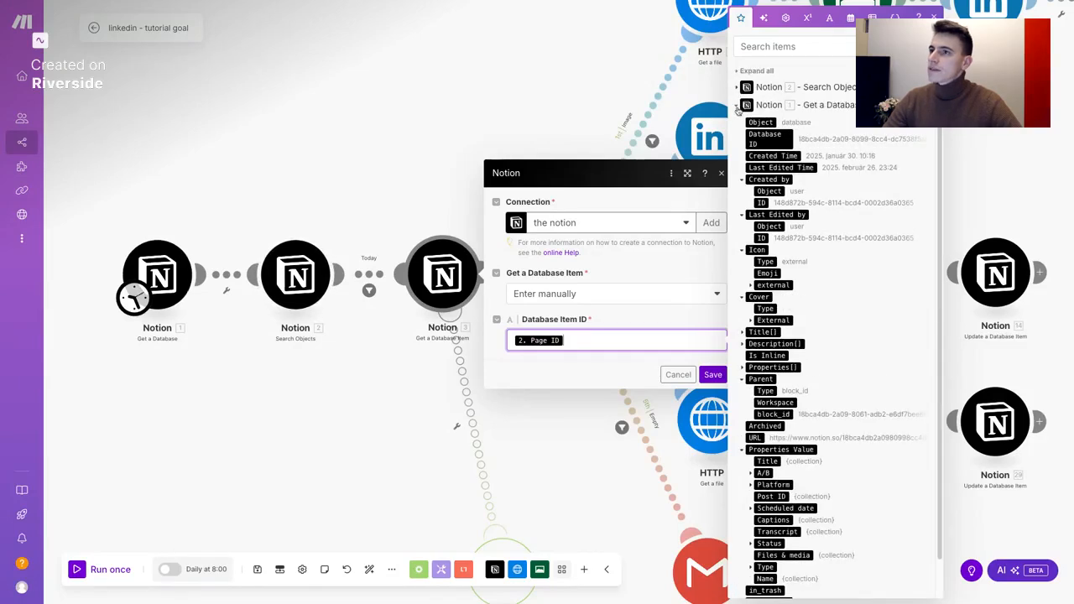
pyautogui.click(738, 105)
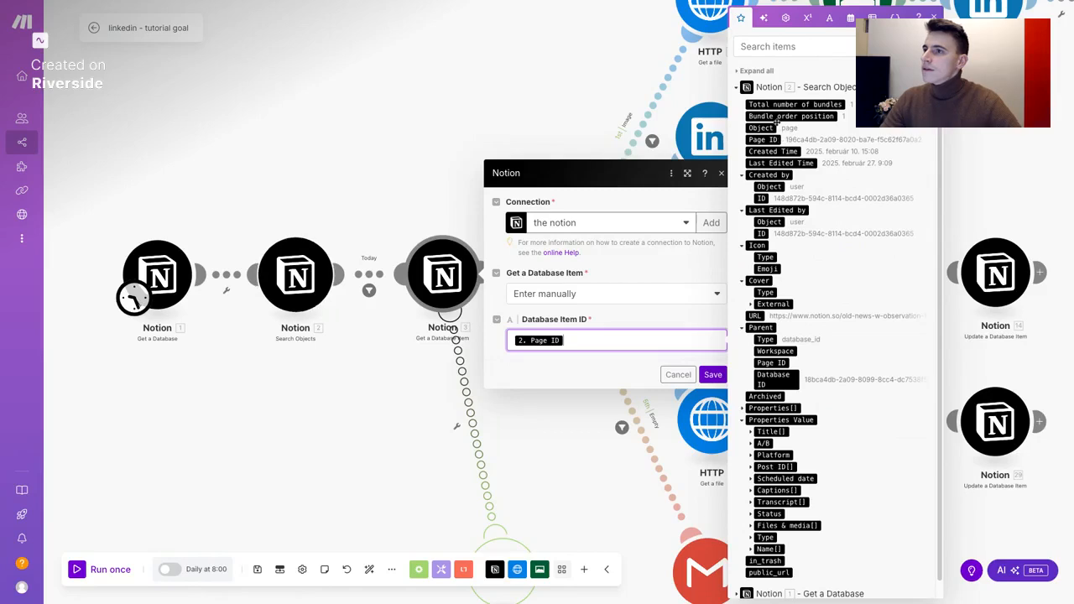
pyautogui.click(613, 328)
pyautogui.click(713, 375)
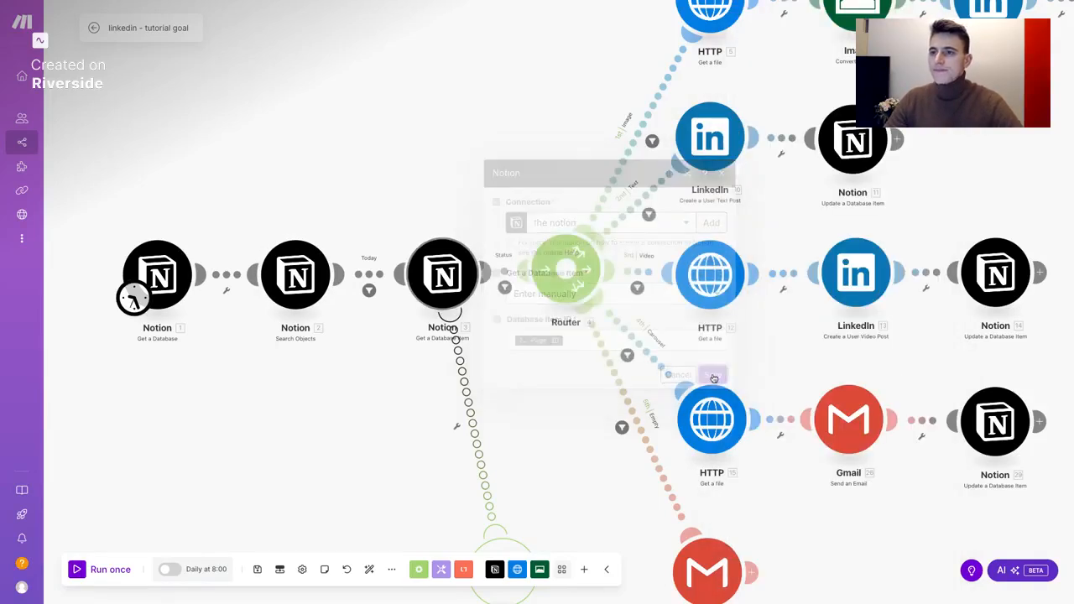
pyautogui.moveTo(551, 386); pyautogui.dragTo(449, 398)
pyautogui.scroll(-2, 448, 399)
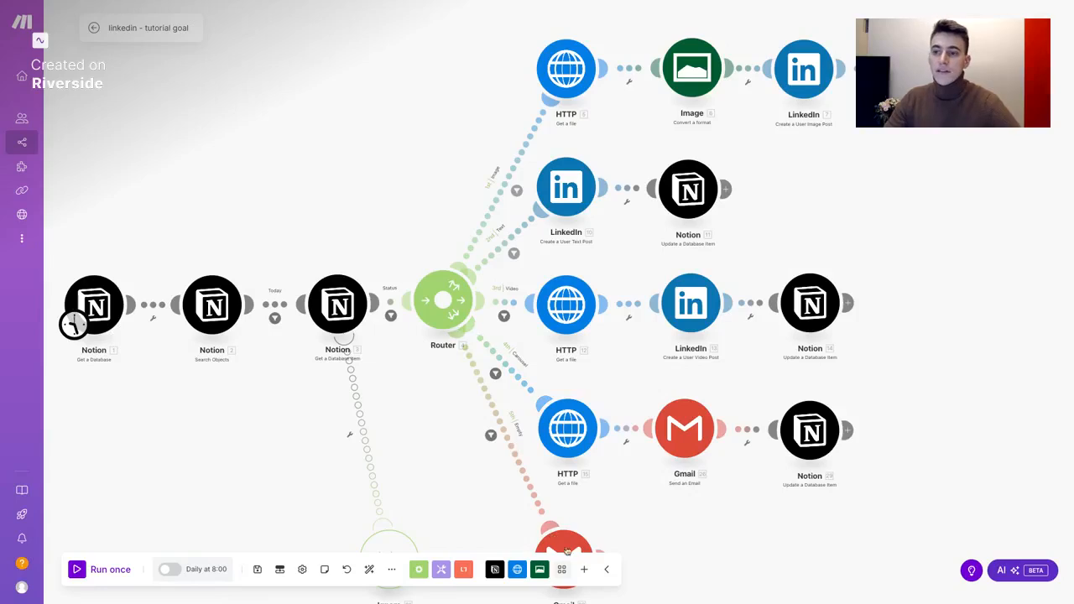
pyautogui.scroll(-3, 489, 495)
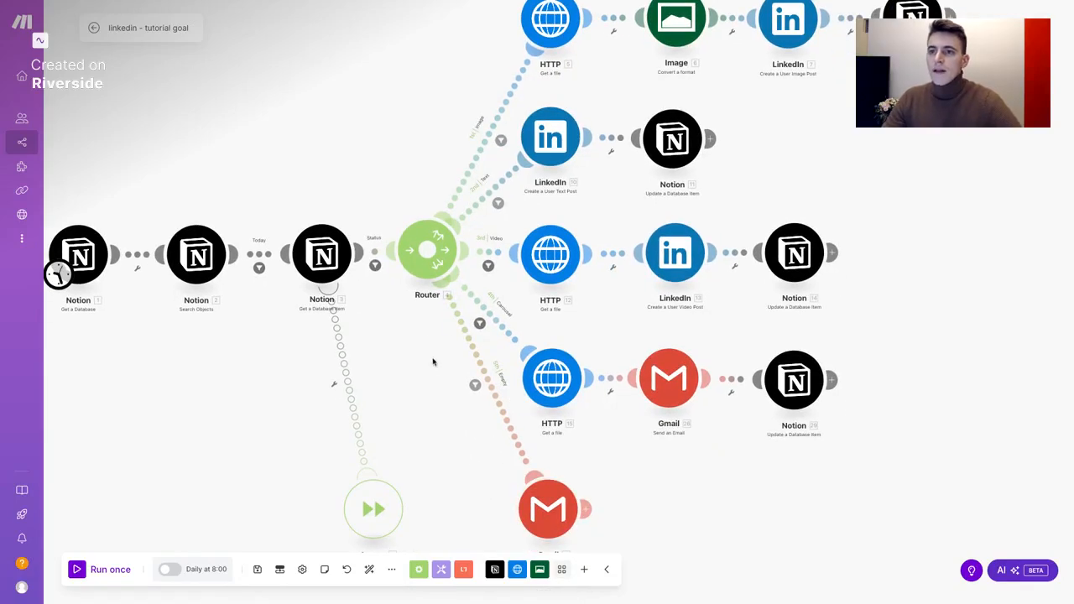
pyautogui.hscroll(-2, 395, 330)
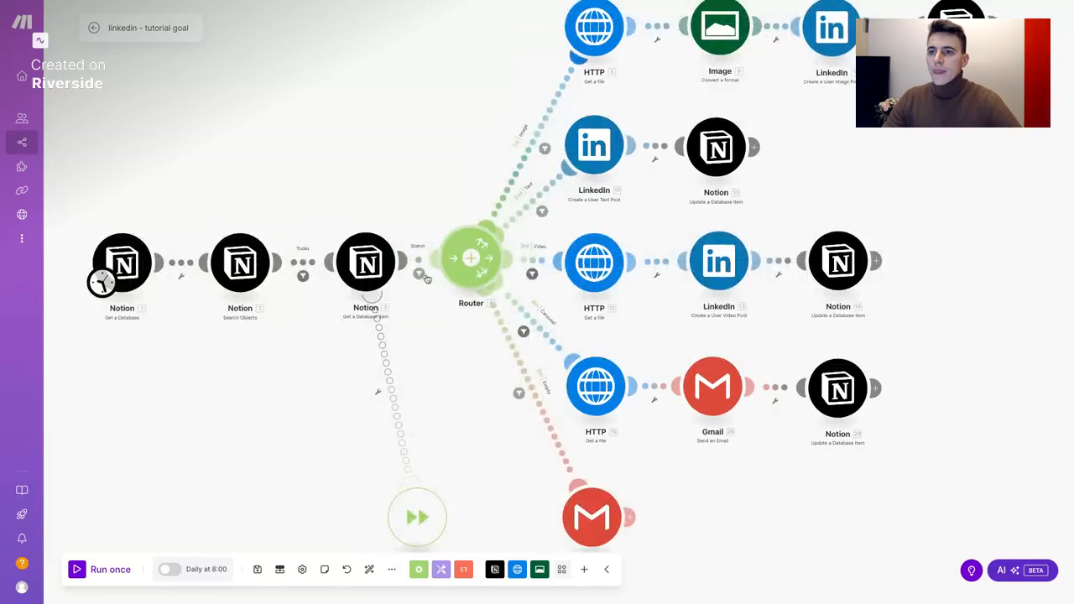
pyautogui.scroll(2, 424, 250)
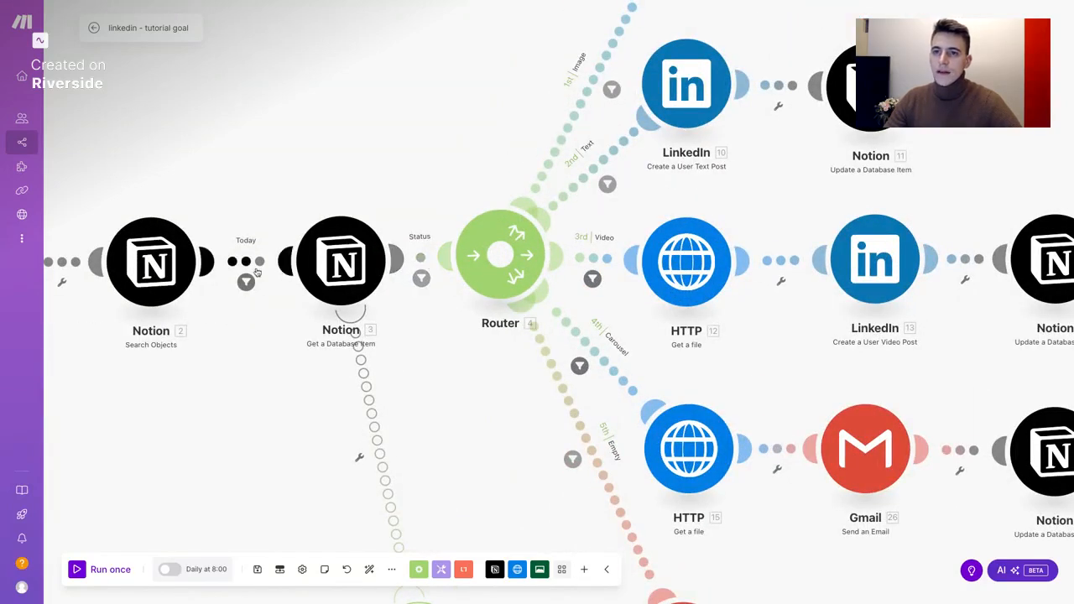
# Save the Today filter with Scheduled date: Start equal to formatDate(now; YYYY-MM-DD)
pyautogui.click(255, 267)
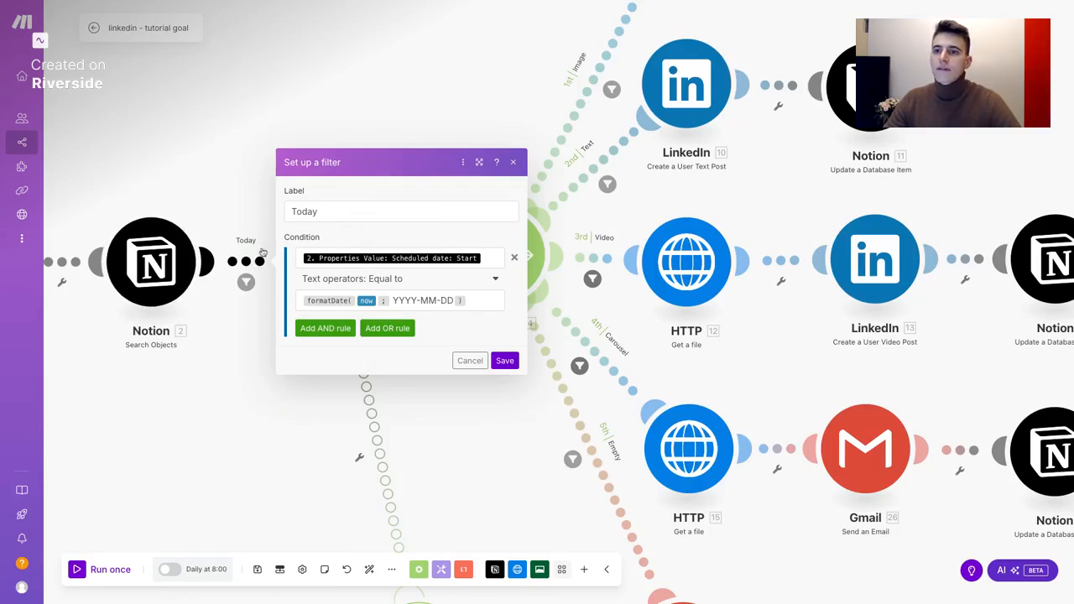
pyautogui.click(495, 360)
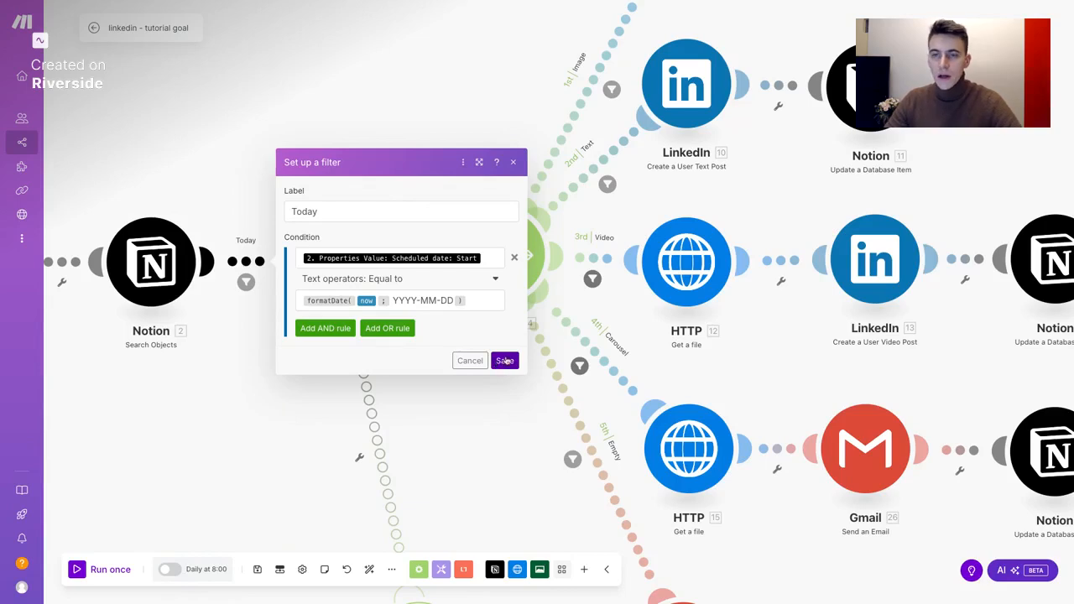
pyautogui.click(504, 361)
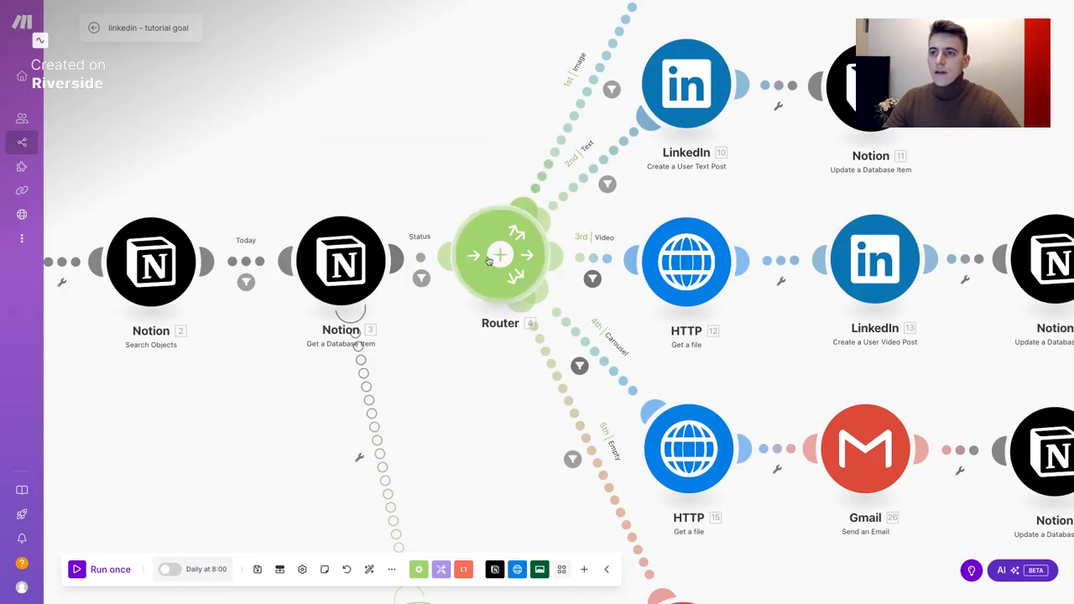
# Label the Router's incoming filter 'Status' with condition Status: name Equal to Make
pyautogui.click(424, 262)
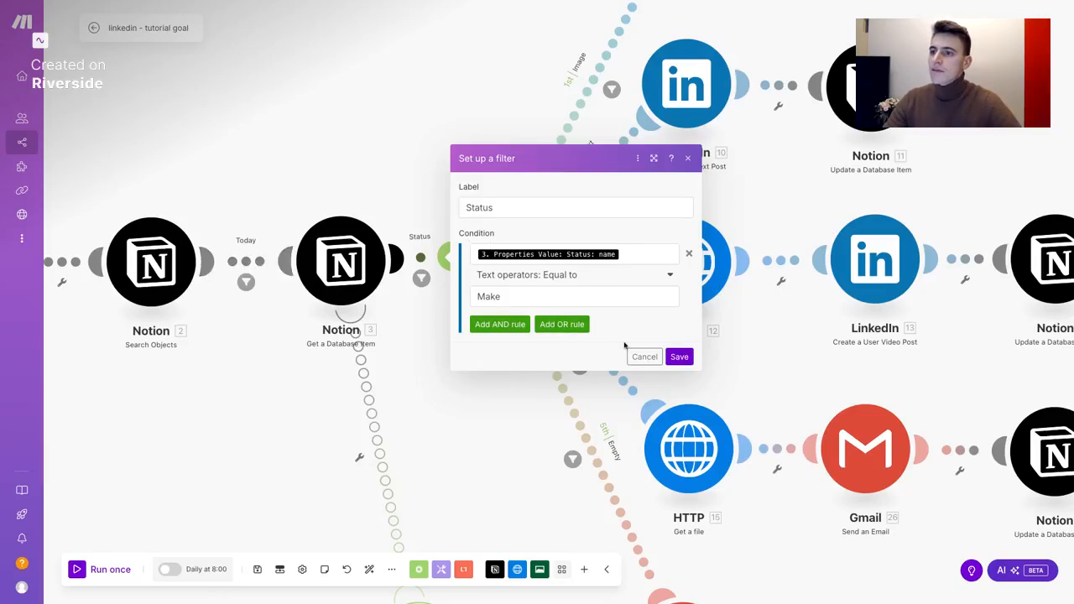
pyautogui.click(626, 254)
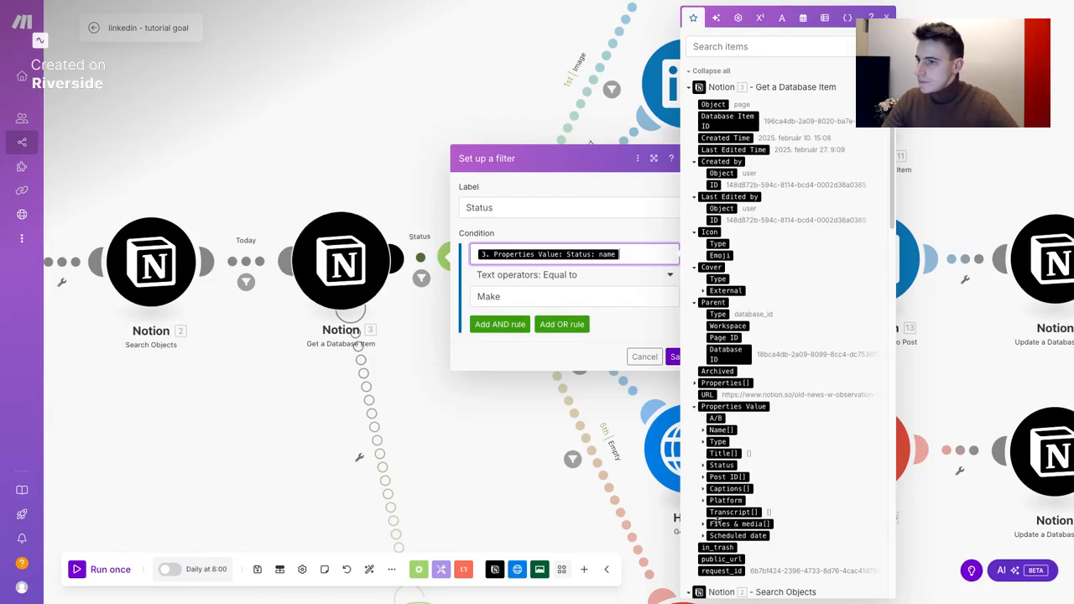
# Confirm the Status name field in the mapping panel and save the Status filter
pyautogui.click(703, 465)
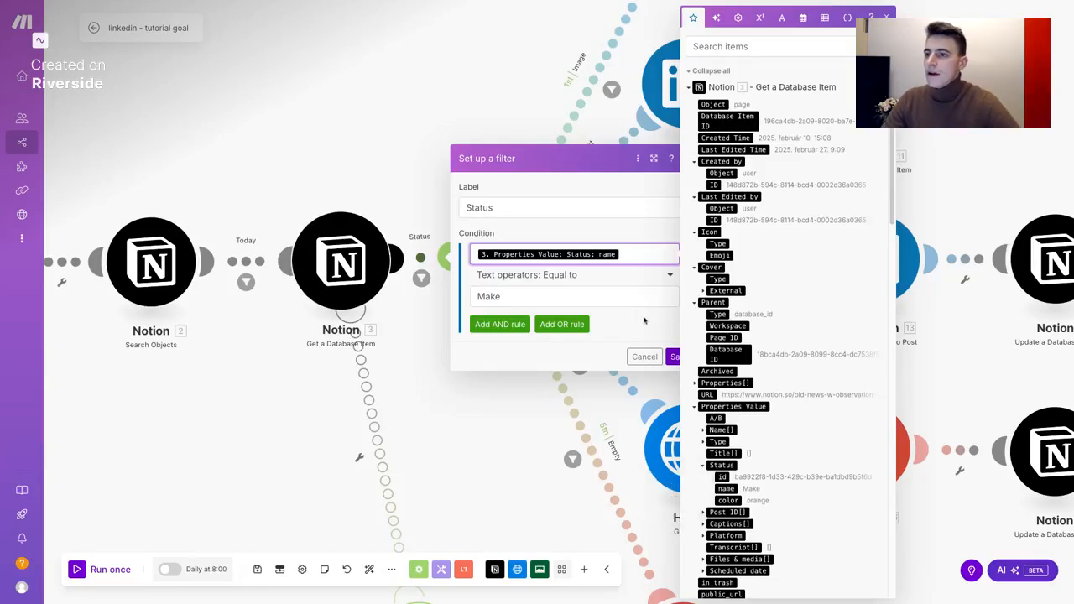
pyautogui.click(674, 359)
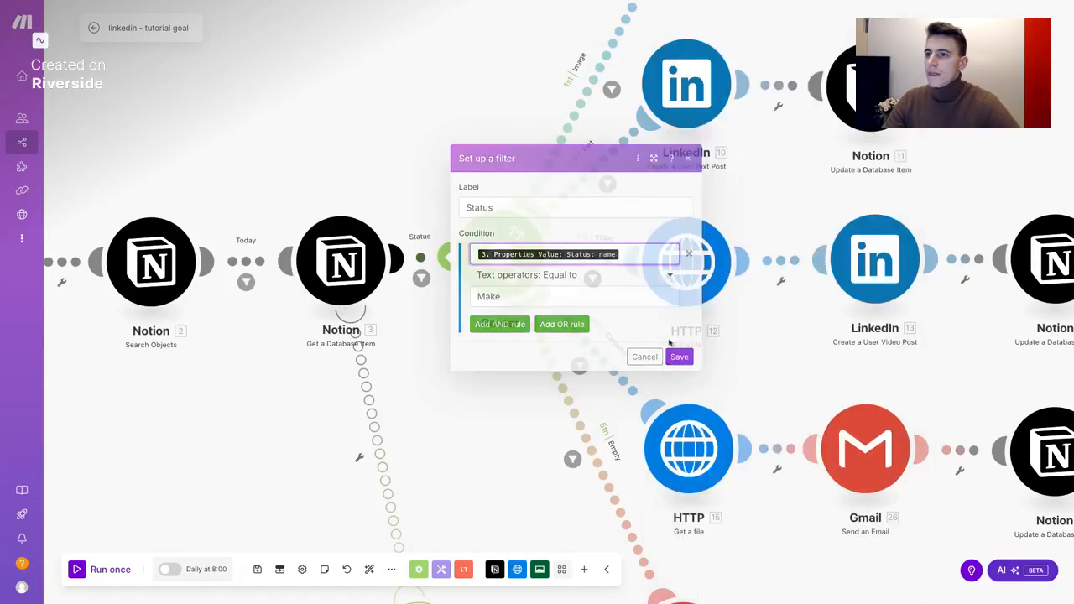
pyautogui.scroll(-5, 481, 339)
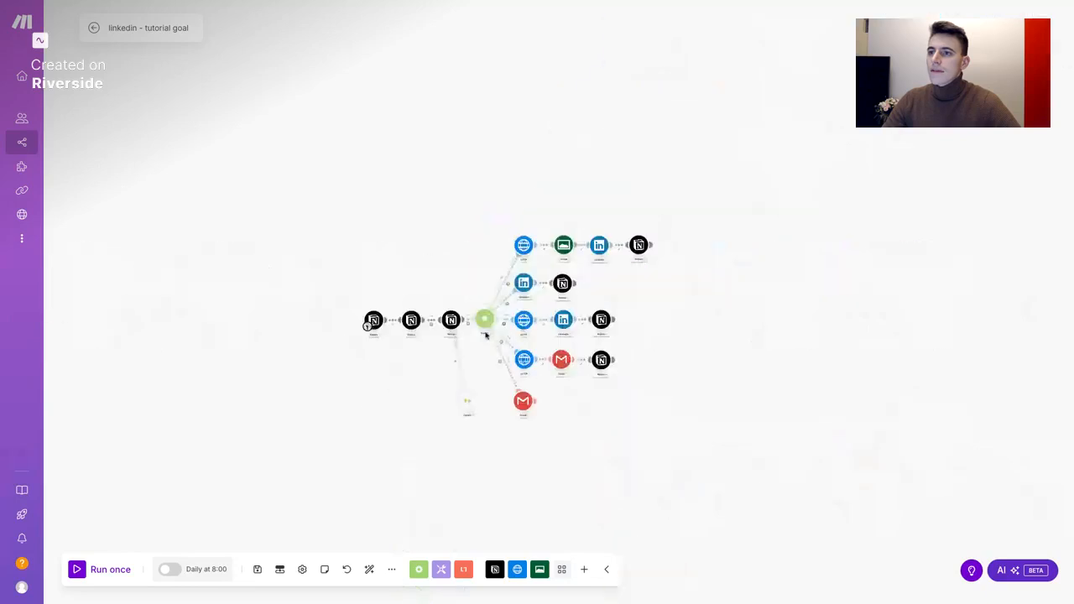
pyautogui.scroll(5, 518, 229)
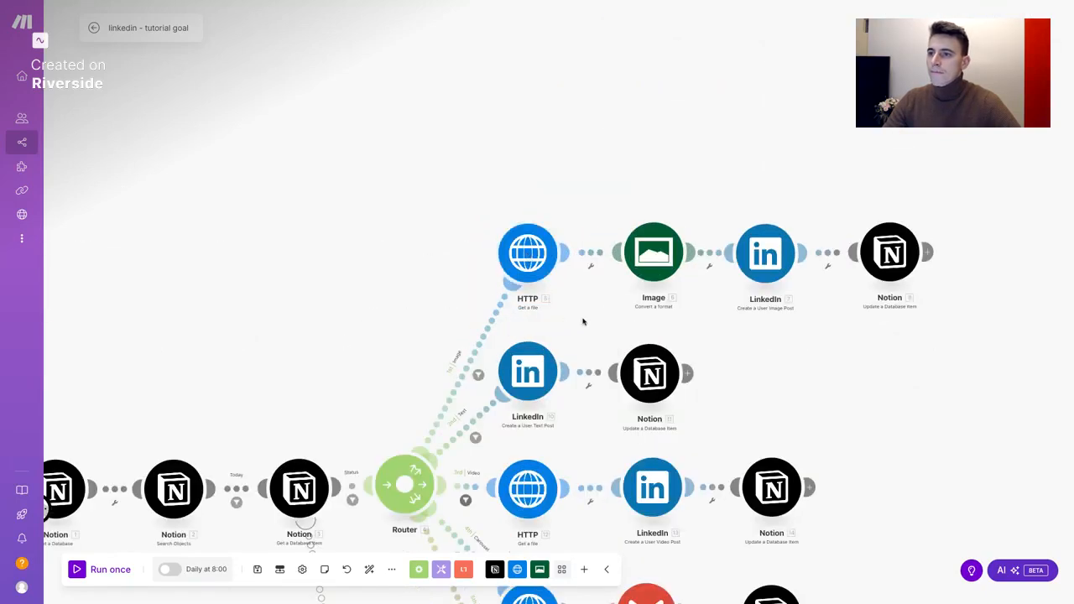
pyautogui.scroll(-1, 583, 322)
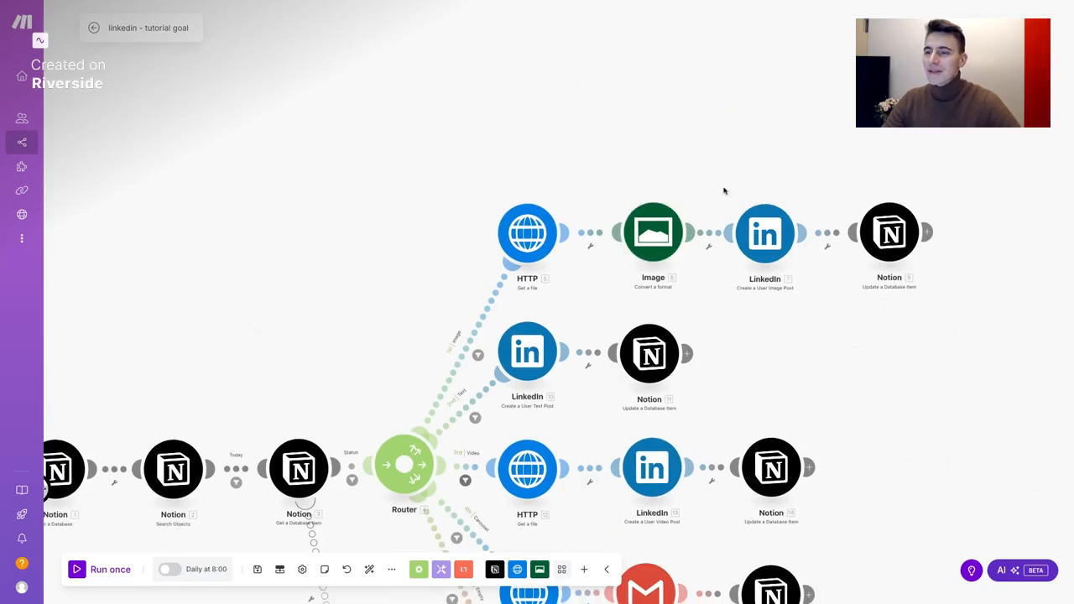
pyautogui.scroll(-1, 717, 175)
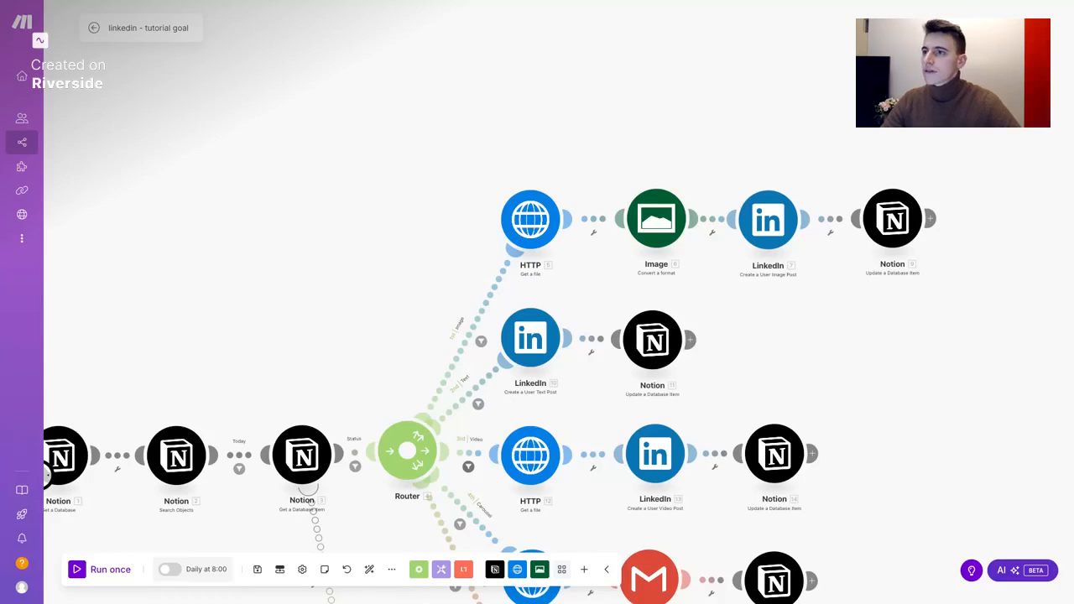
pyautogui.scroll(-2, 703, 166)
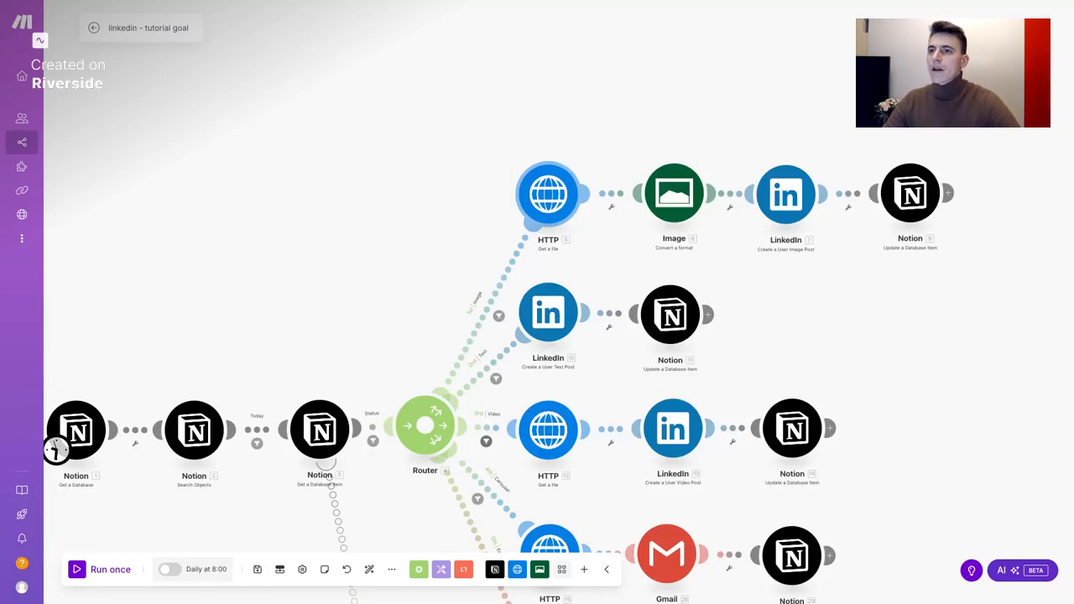
# Map the HTTP Get a file URL to the Notion item's Files & media[] file.url
pyautogui.click(552, 212)
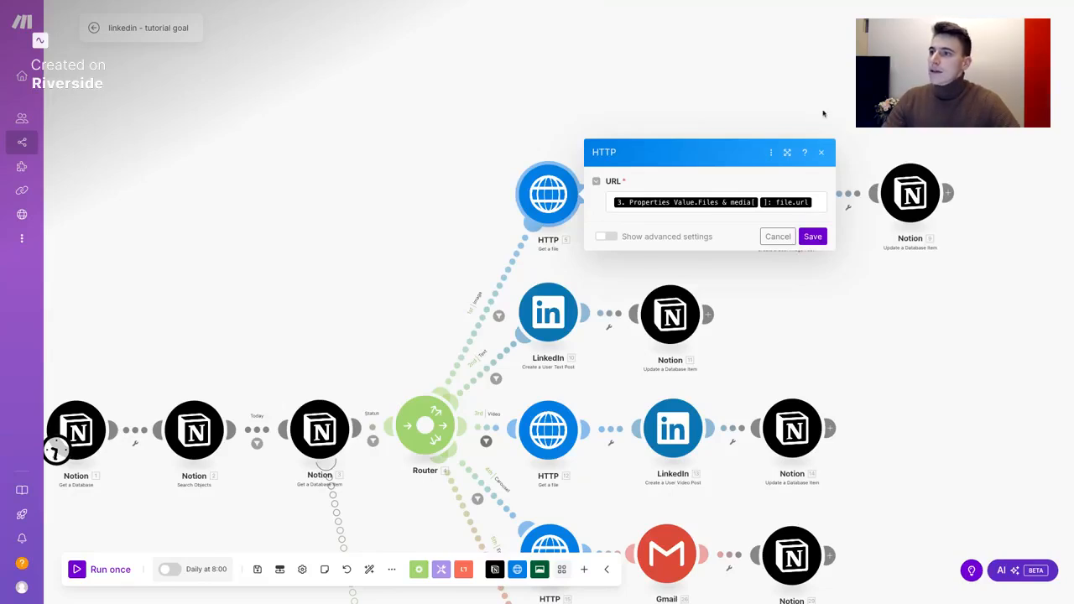
pyautogui.click(811, 200)
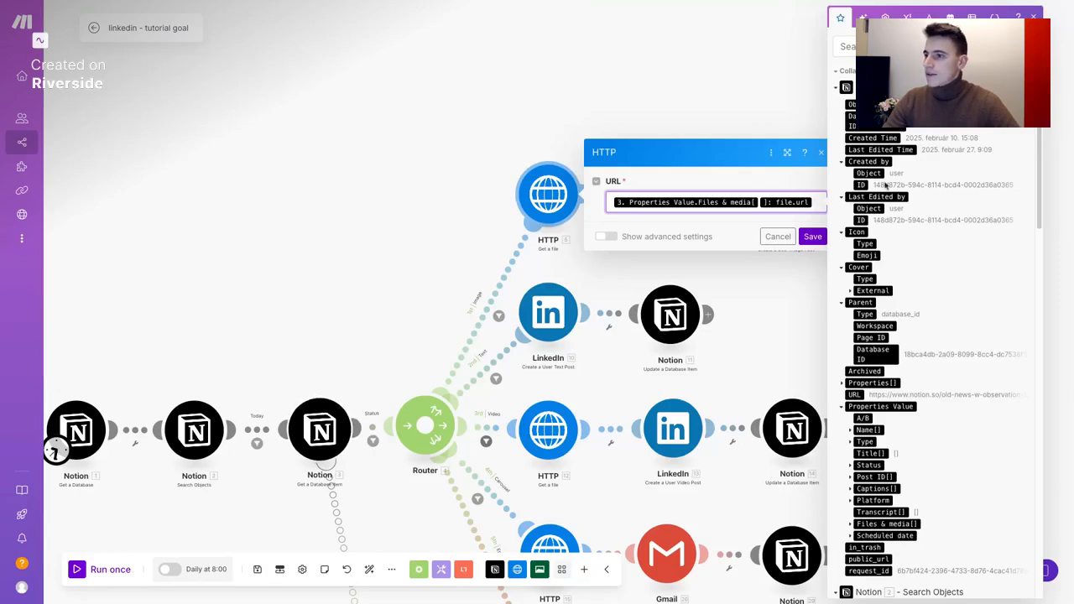
pyautogui.scroll(-1, 892, 250)
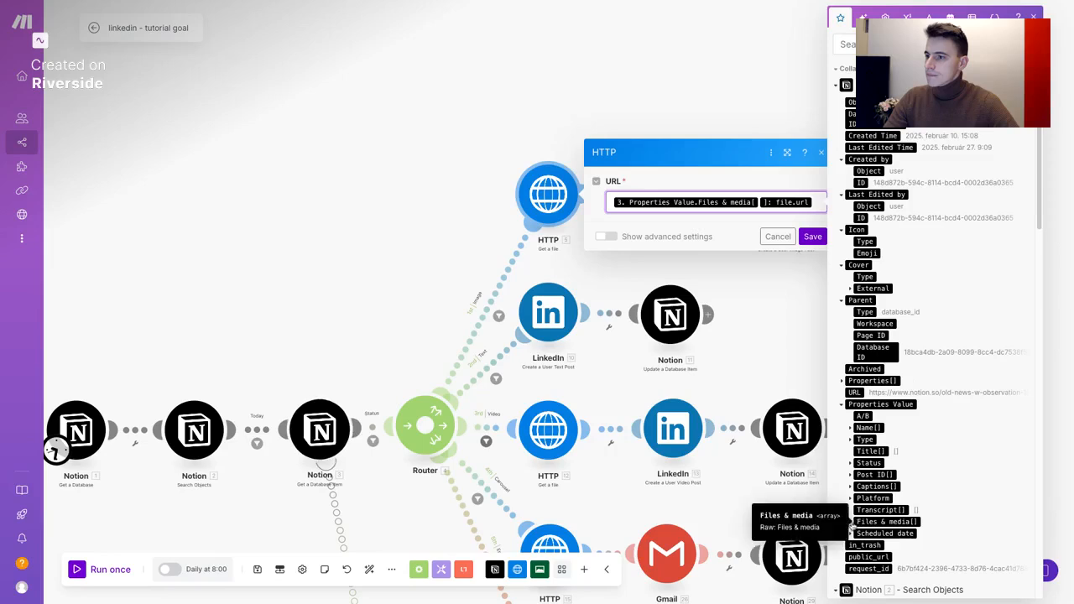
pyautogui.click(851, 522)
pyautogui.scroll(-2, 851, 523)
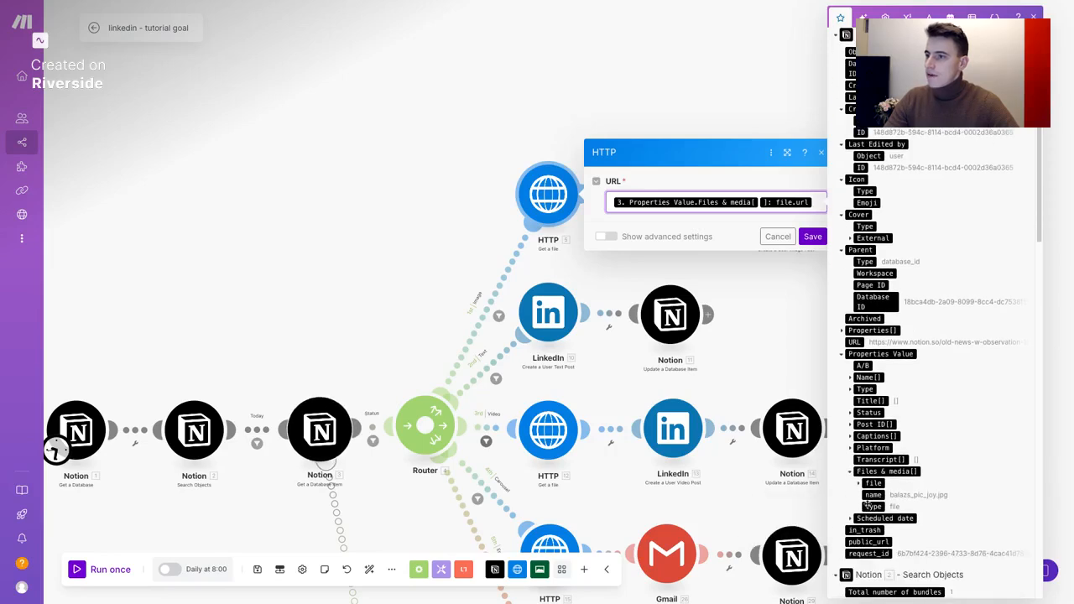
pyautogui.click(859, 484)
pyautogui.scroll(-1, 860, 487)
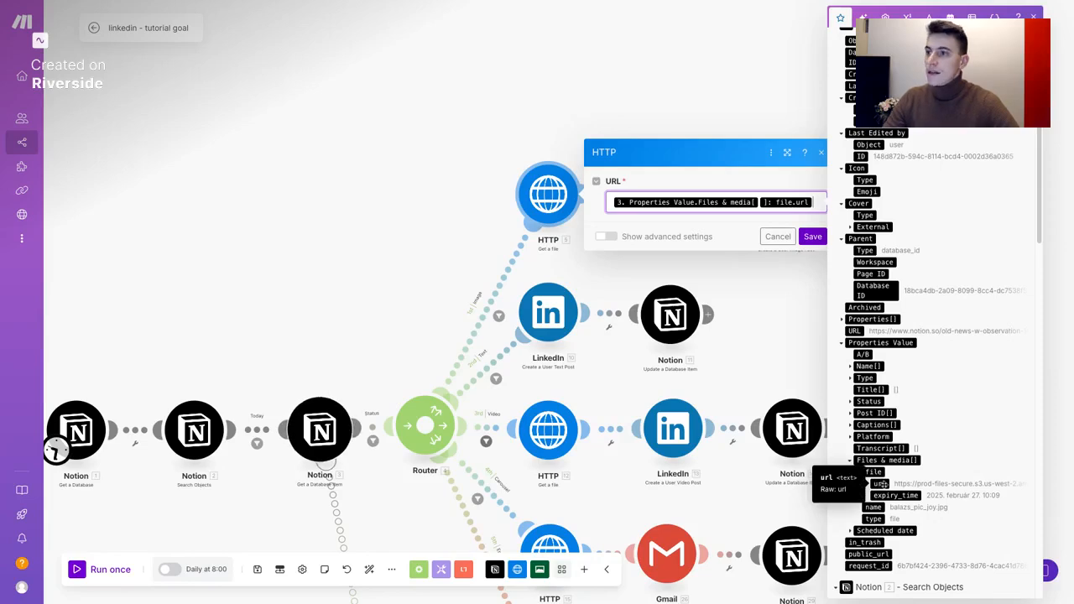
pyautogui.click(813, 237)
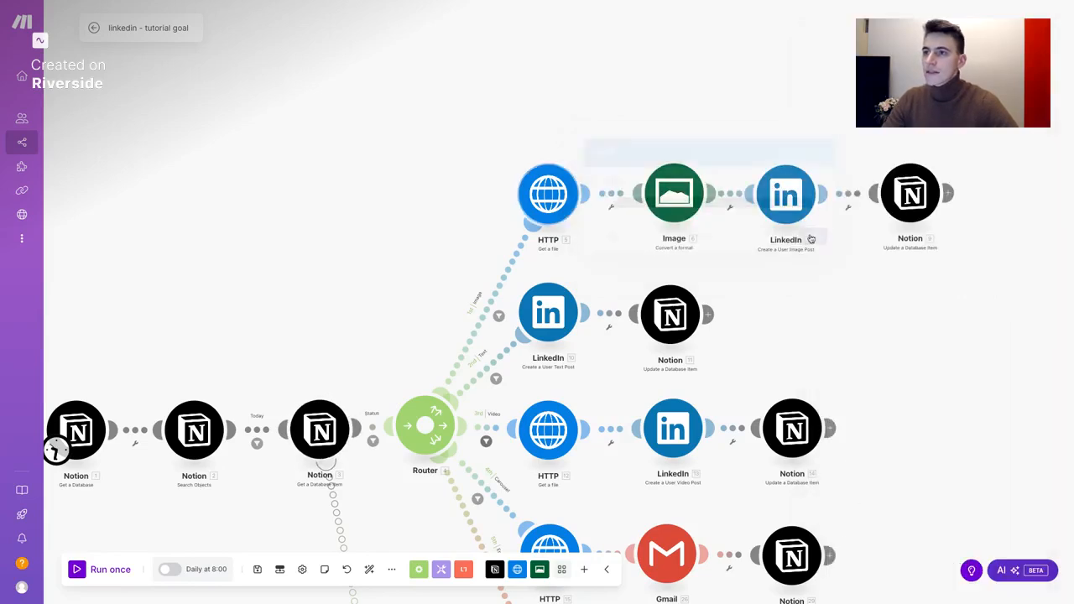
pyautogui.moveTo(636, 263); pyautogui.dragTo(617, 243)
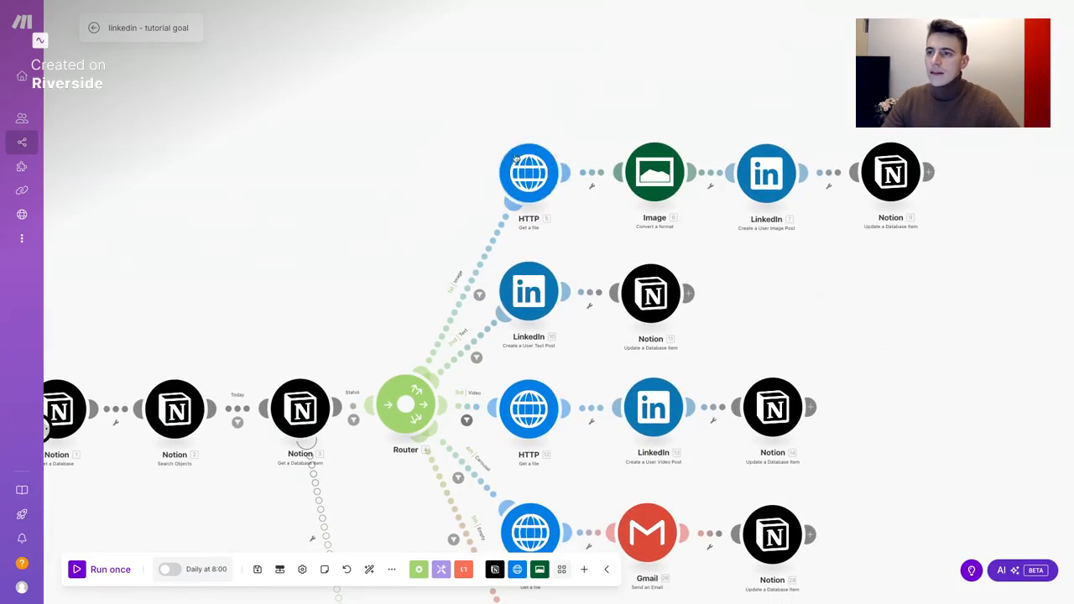
pyautogui.moveTo(590, 255); pyautogui.dragTo(574, 247)
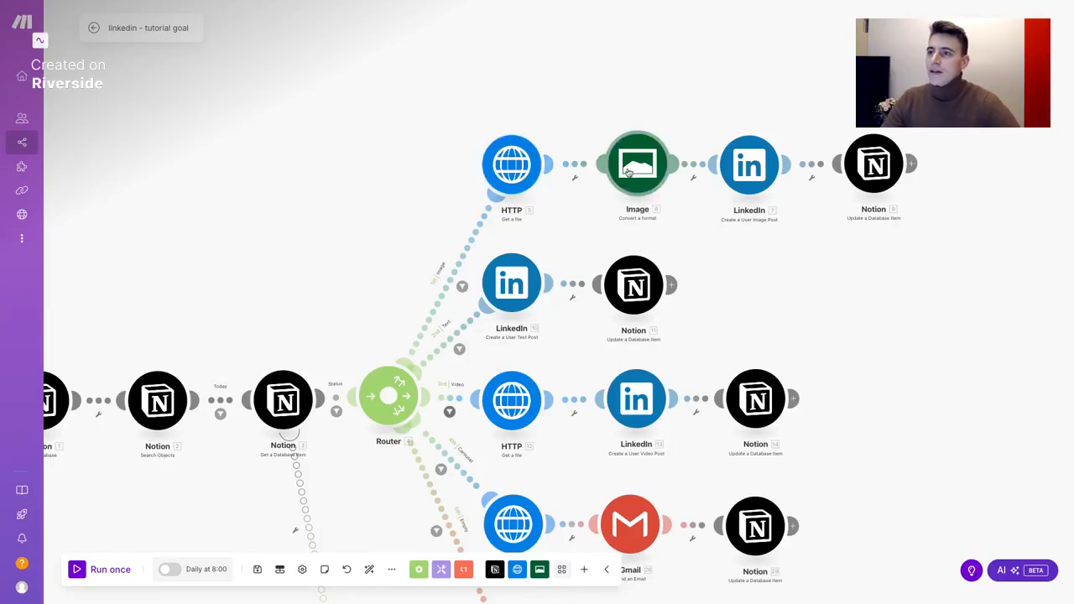
# Set the Image module to convert the HTTP - Get a file output to PNG and save
pyautogui.click(629, 172)
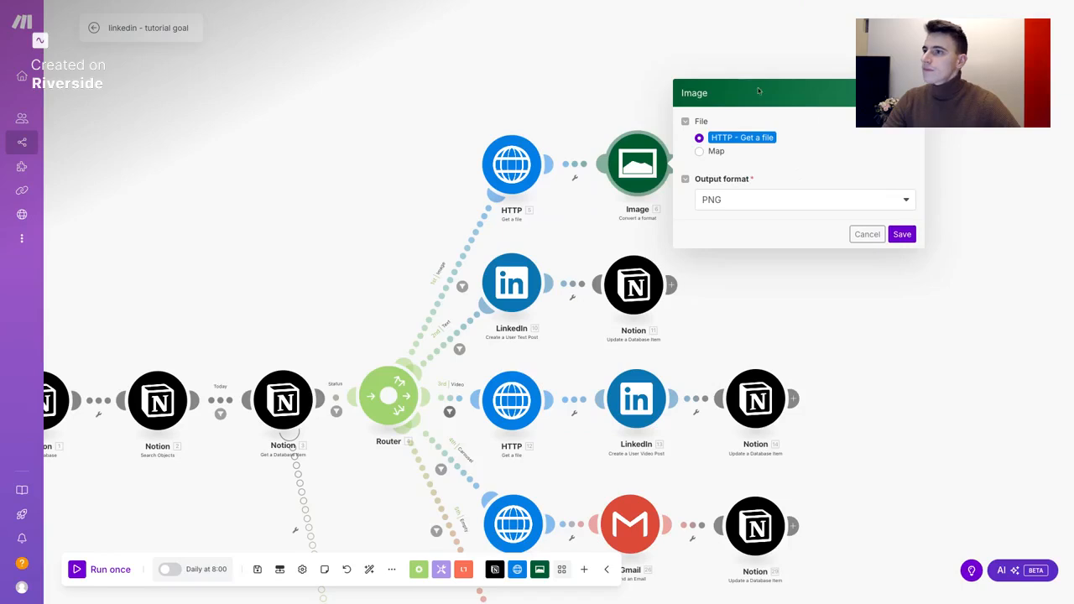
pyautogui.click(901, 234)
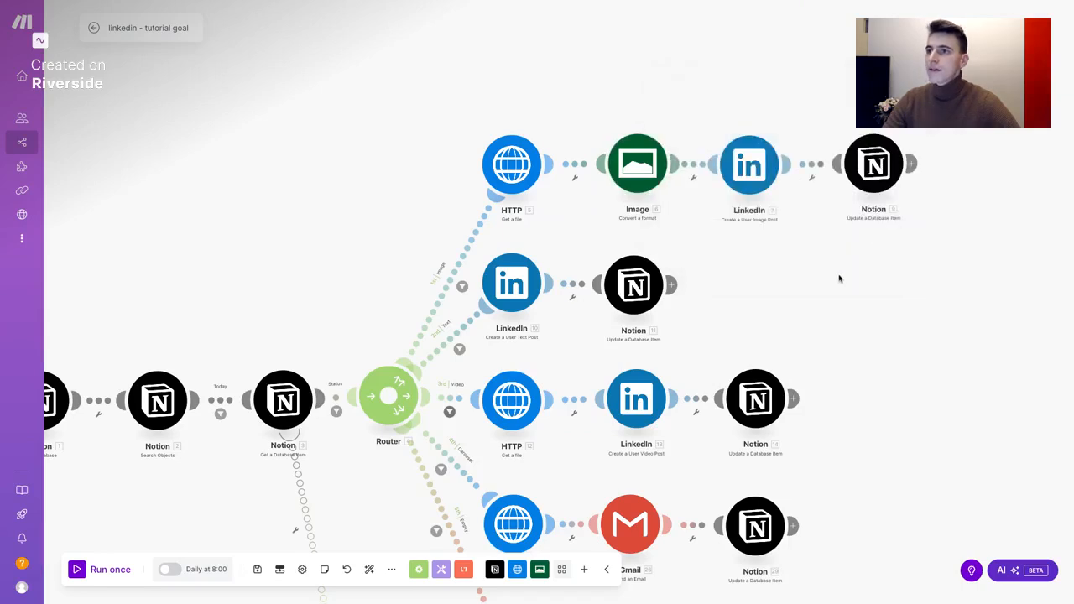
pyautogui.hscroll(1, 839, 277)
pyautogui.scroll(-1, 839, 277)
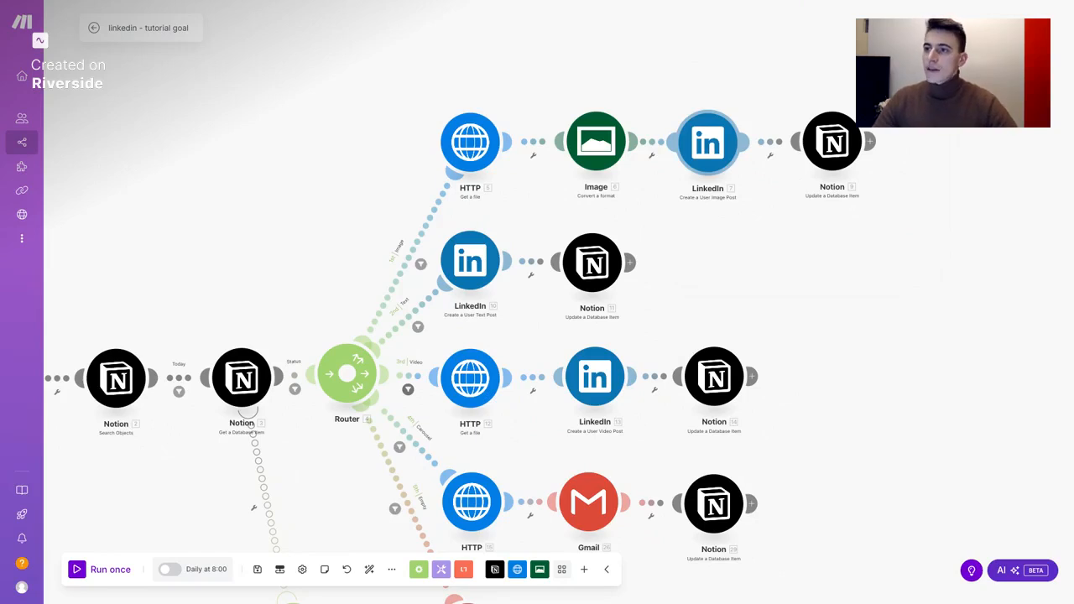
# Open the LinkedIn Create a User Image Post module and add a new connection
pyautogui.click(709, 161)
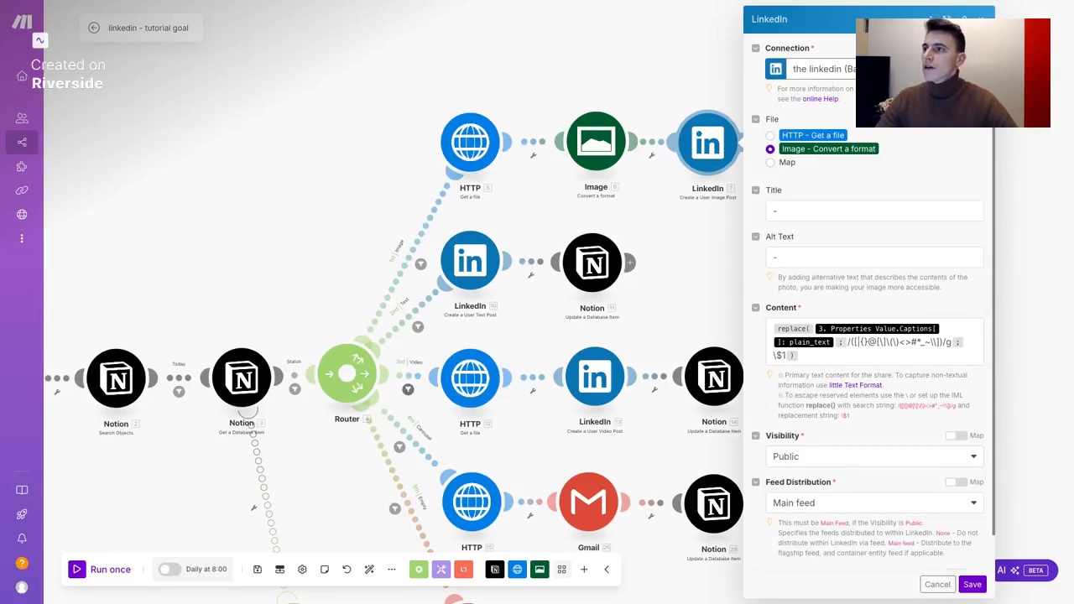
pyautogui.click(877, 70)
pyautogui.click(877, 69)
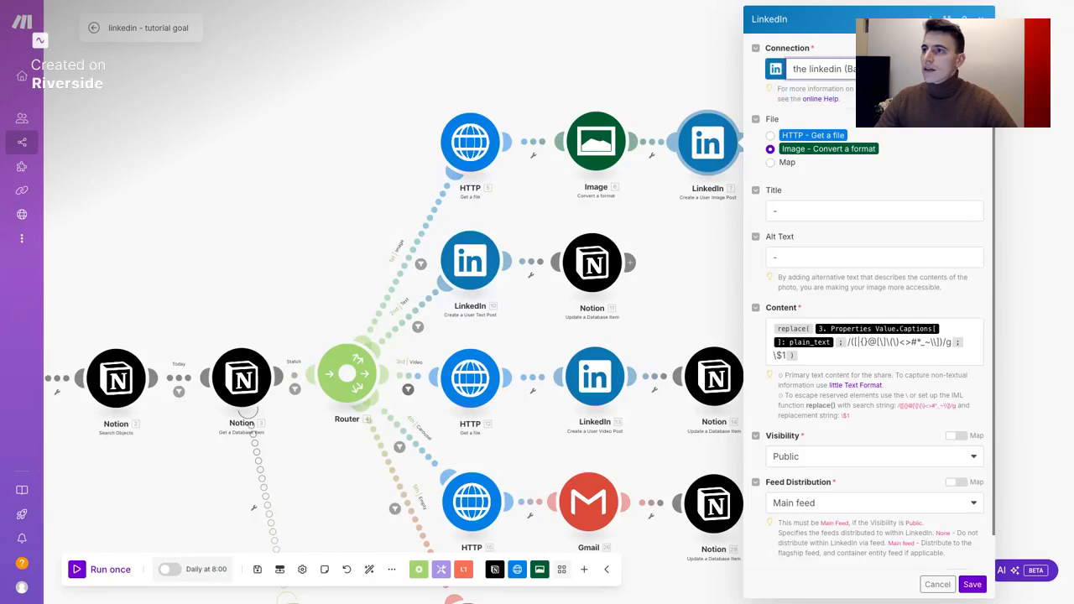
pyautogui.click(966, 69)
# Set the connection type to LinkedIn, keep the name My LinkedIn connection, and show advanced settings
pyautogui.click(886, 71)
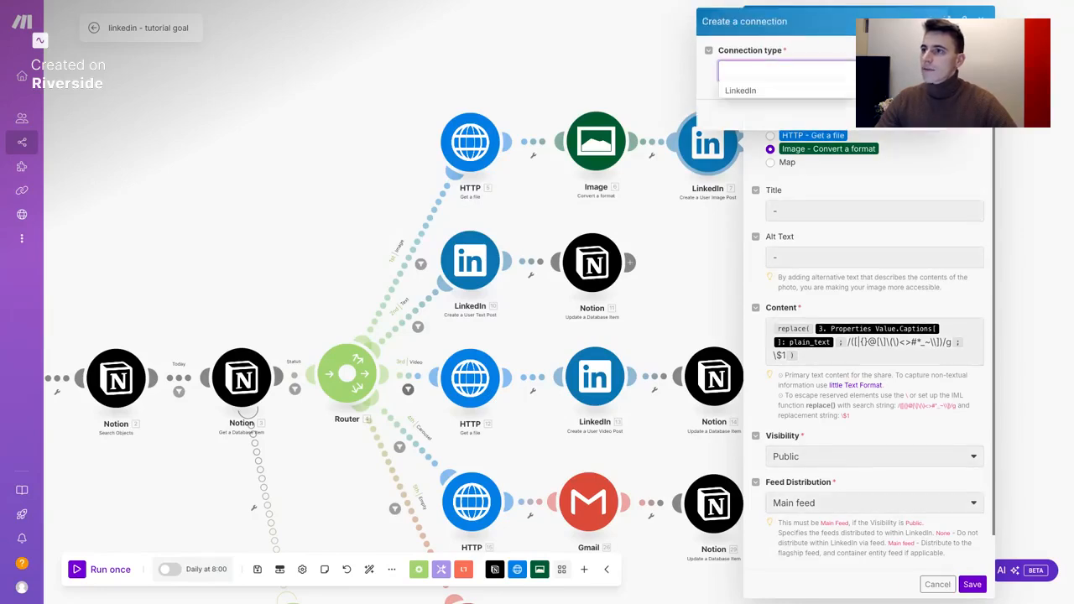
pyautogui.click(827, 96)
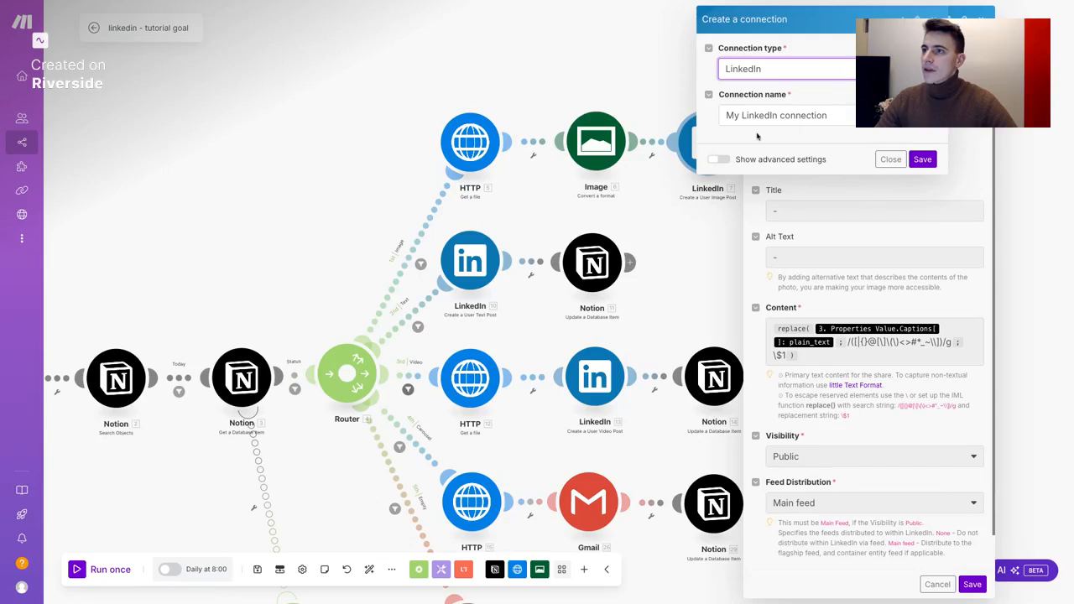
pyautogui.click(789, 117)
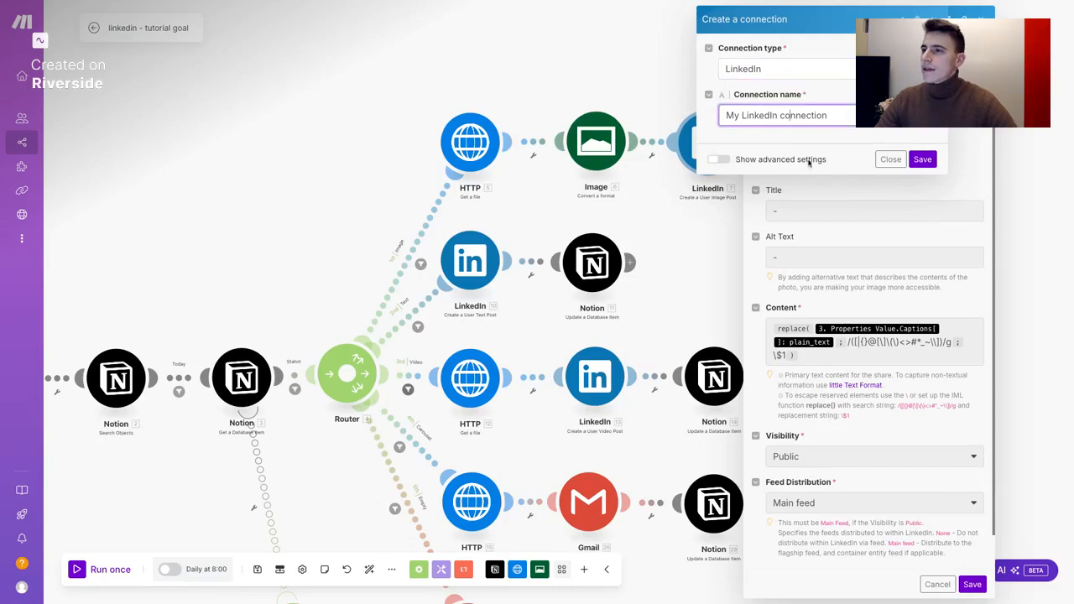
pyautogui.click(722, 159)
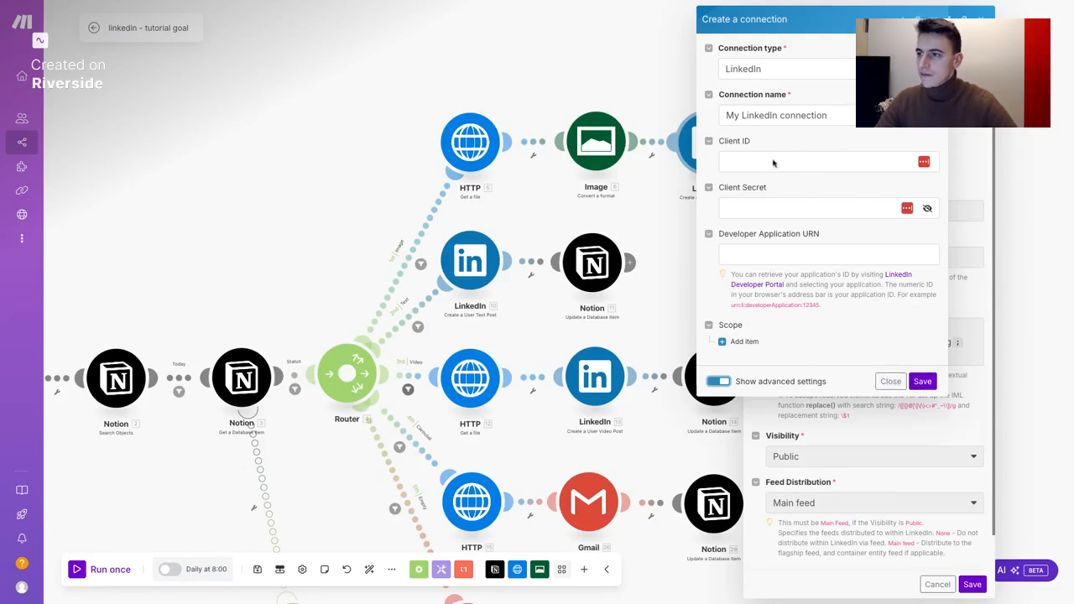
# Discard the new connection and reselect the existing LinkedIn connection
pyautogui.click(891, 381)
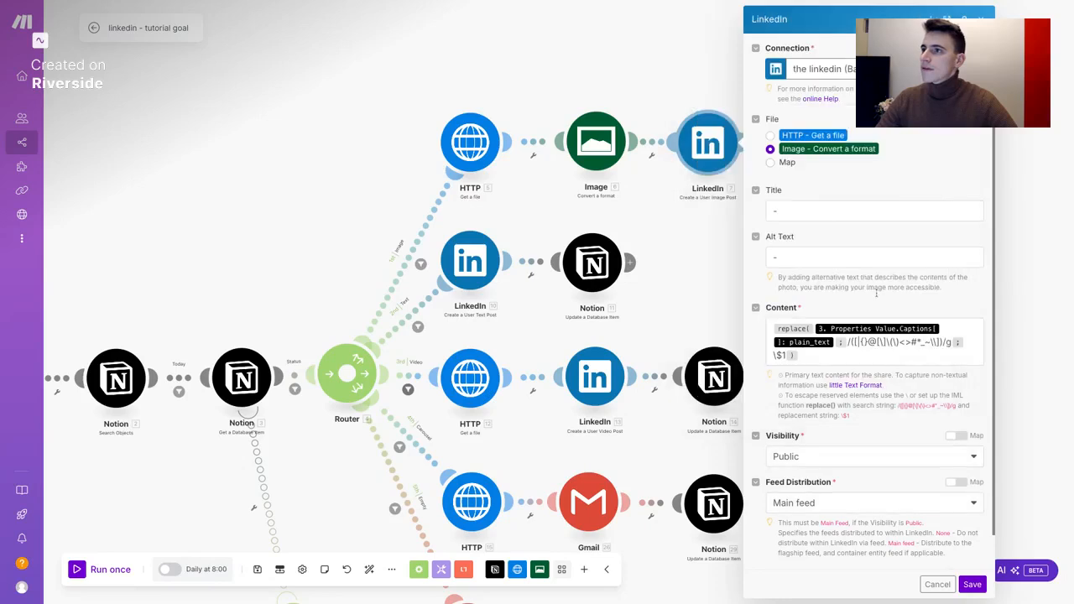
pyautogui.click(877, 69)
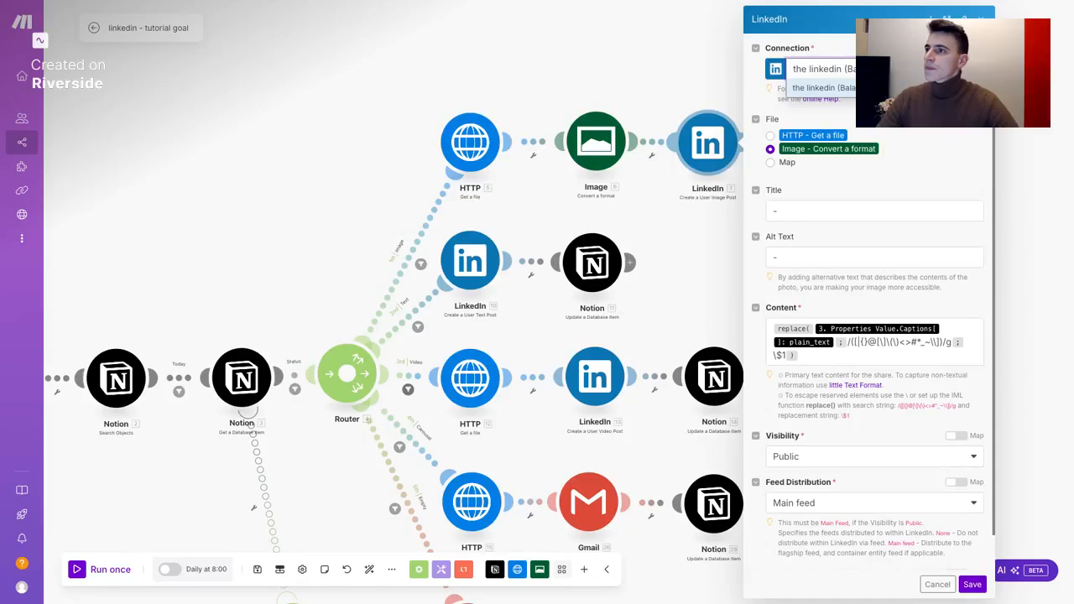
pyautogui.click(877, 86)
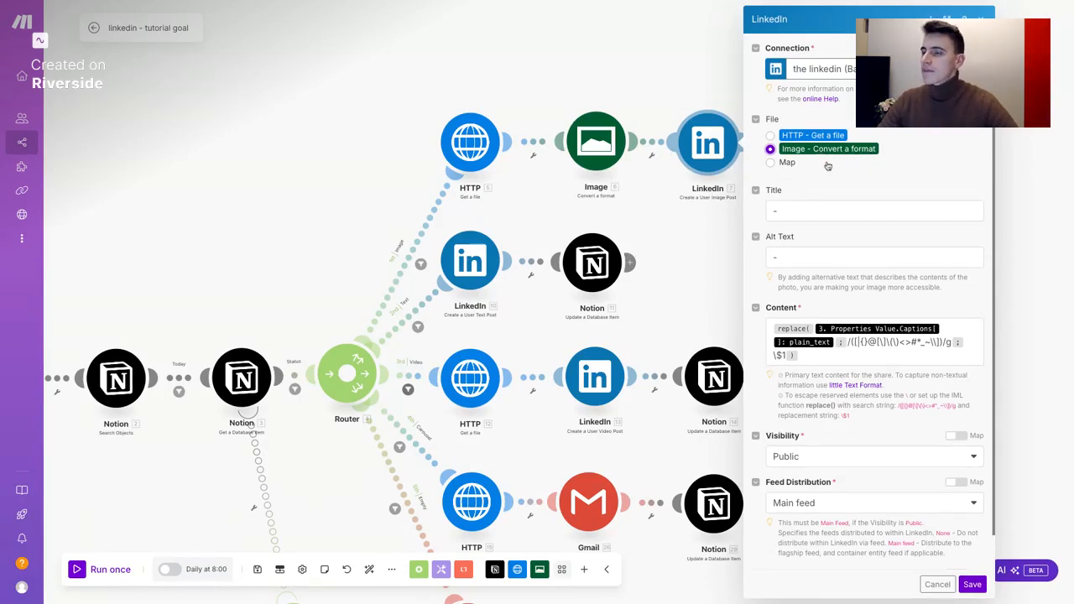
# Leave the post title unchanged and review the replace() caption-cleaning pattern in Content
pyautogui.click(784, 212)
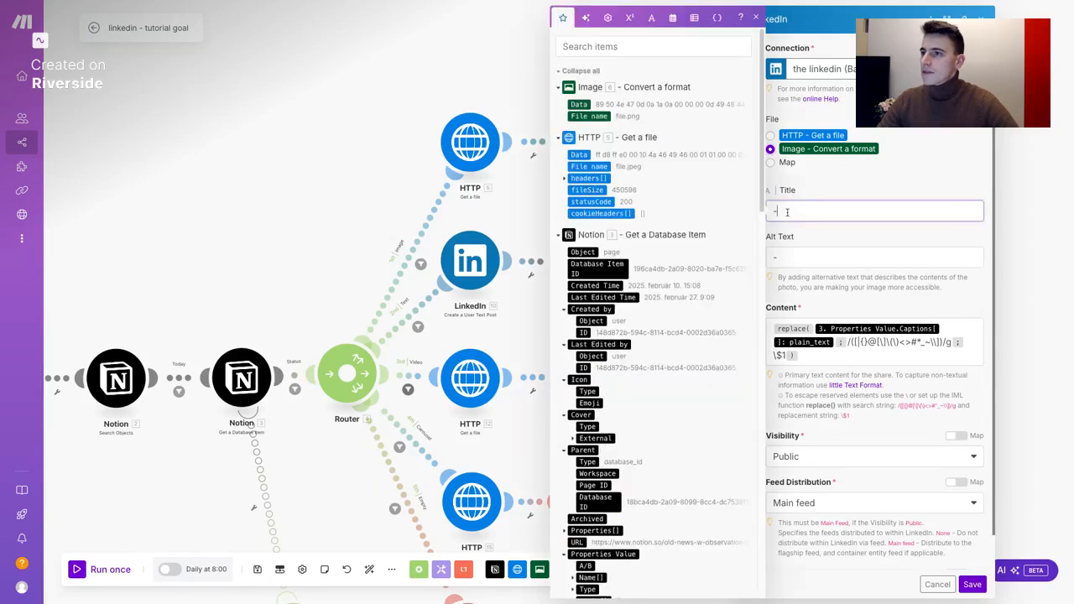
pyautogui.click(836, 187)
pyautogui.scroll(-1, 823, 206)
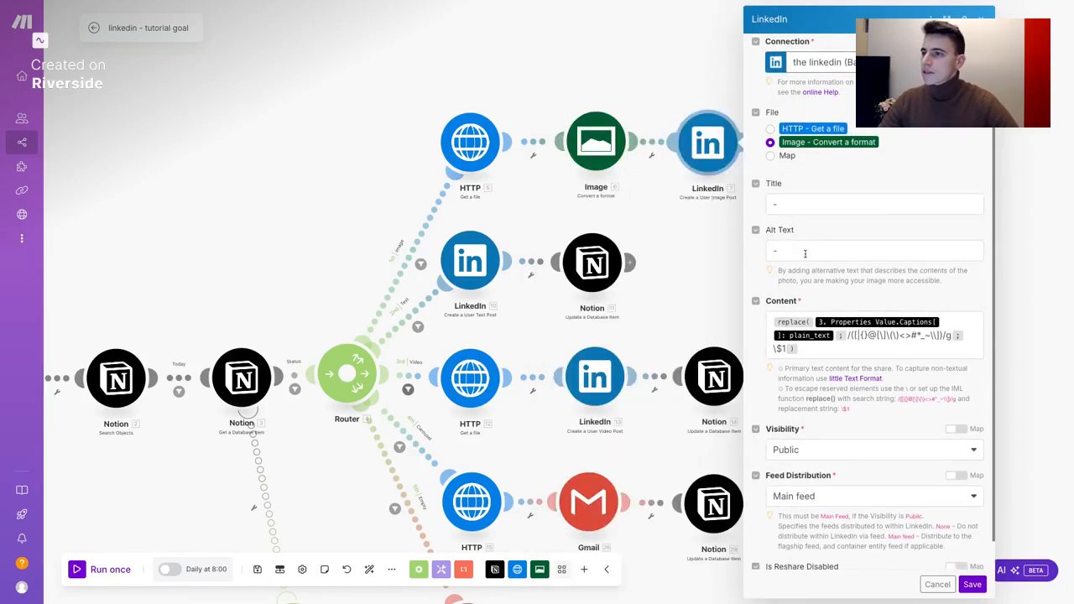
pyautogui.scroll(-1, 805, 252)
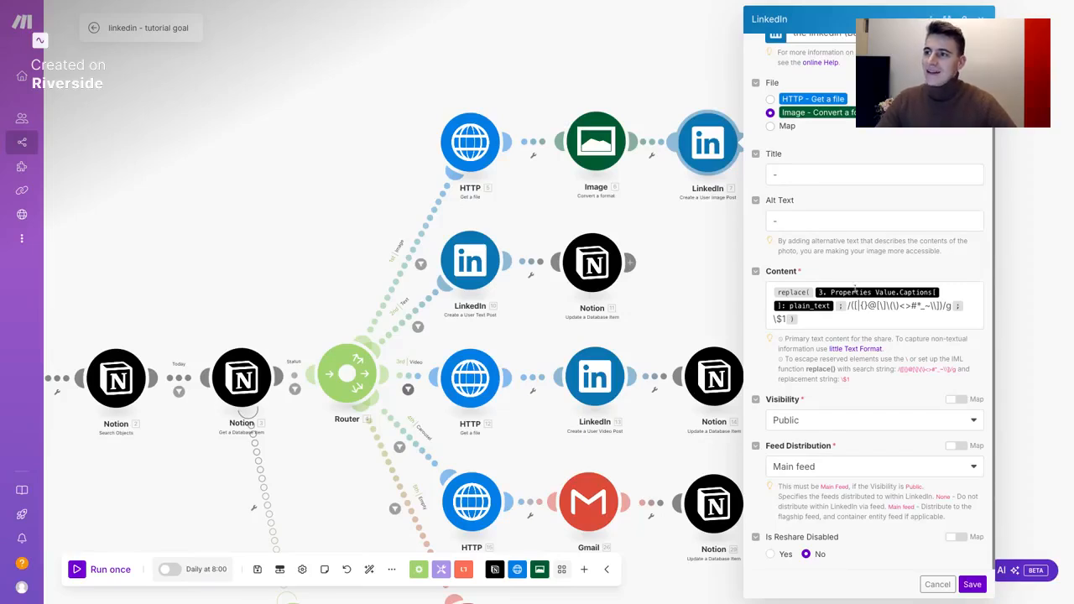
pyautogui.moveTo(849, 307); pyautogui.dragTo(925, 306)
pyautogui.click(869, 319)
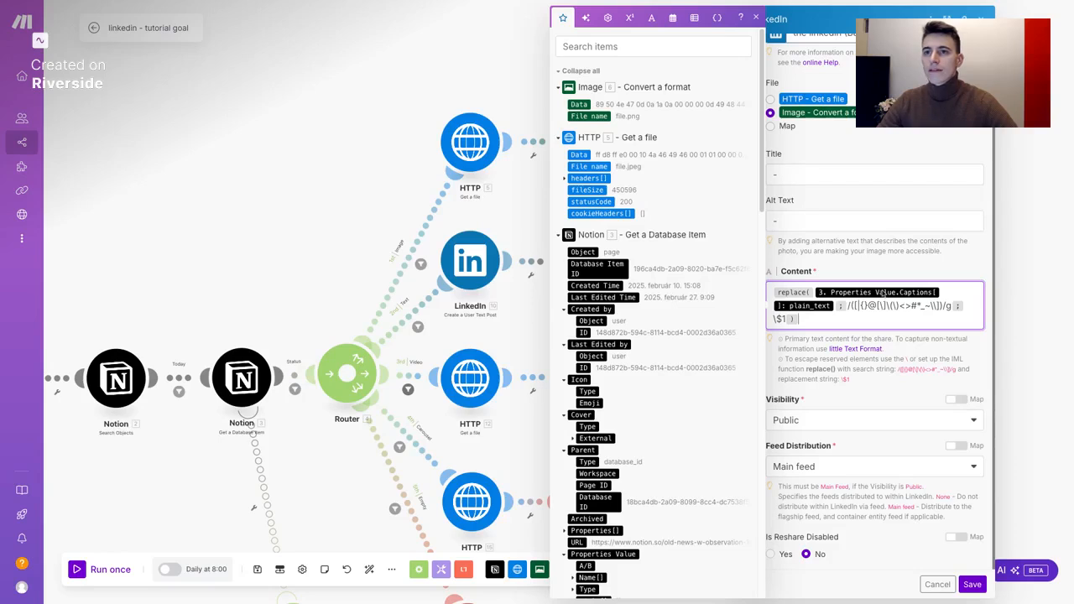
# Check the Notion Captions plain_text in Content's mapping panel, then save the LinkedIn image post
pyautogui.press('Escape')
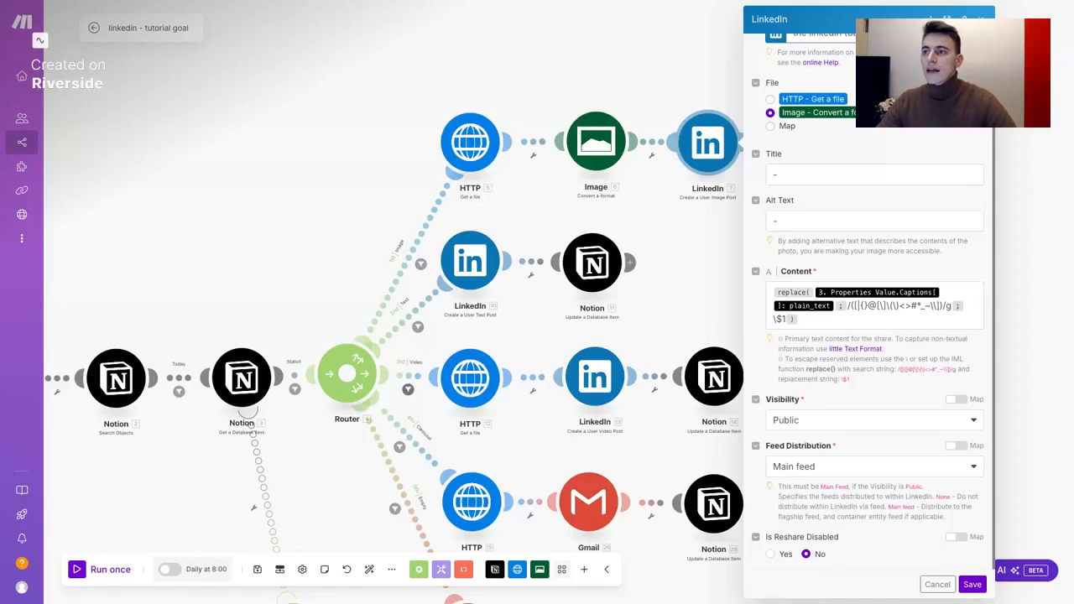
pyautogui.click(799, 319)
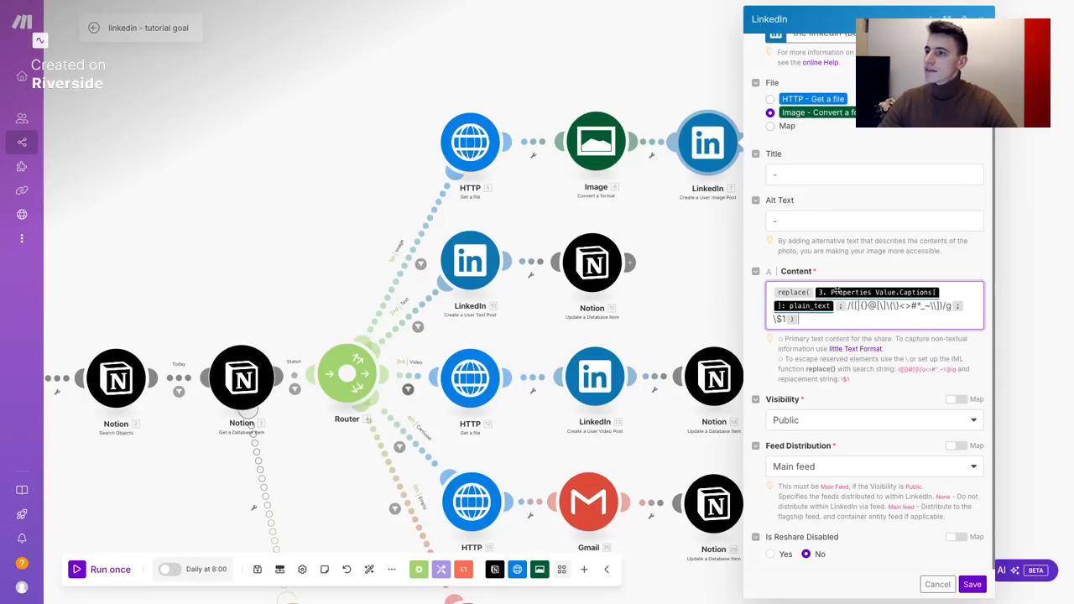
pyautogui.click(837, 292)
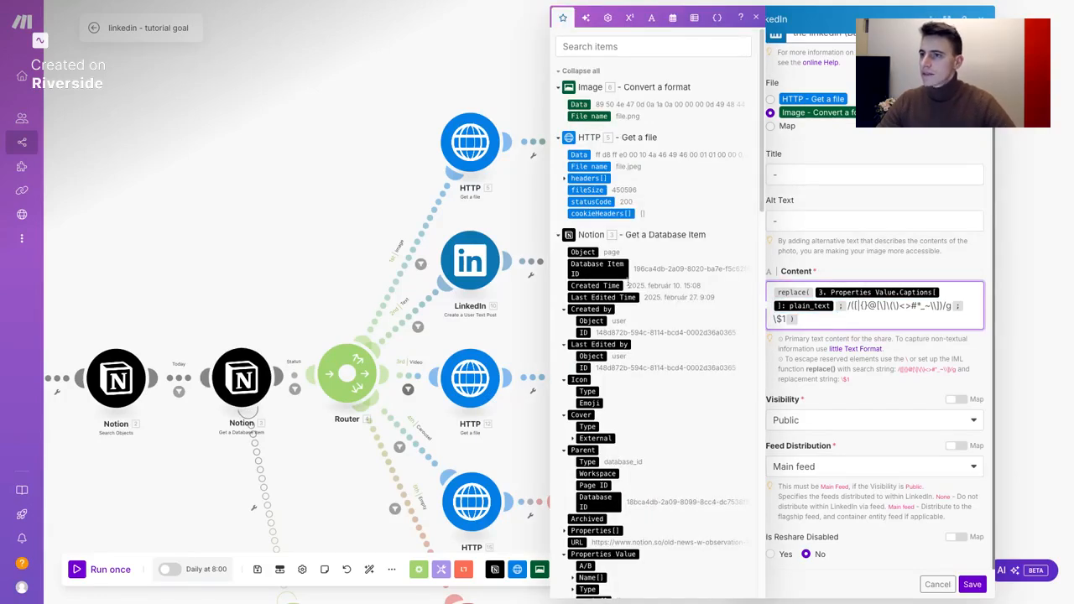
pyautogui.scroll(-3, 659, 252)
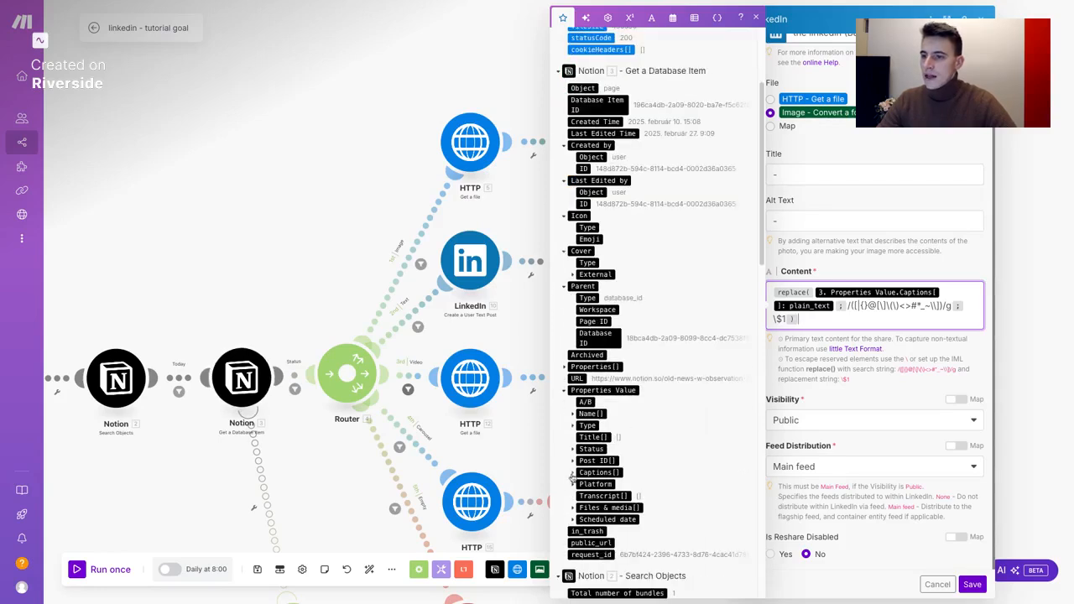
pyautogui.click(573, 474)
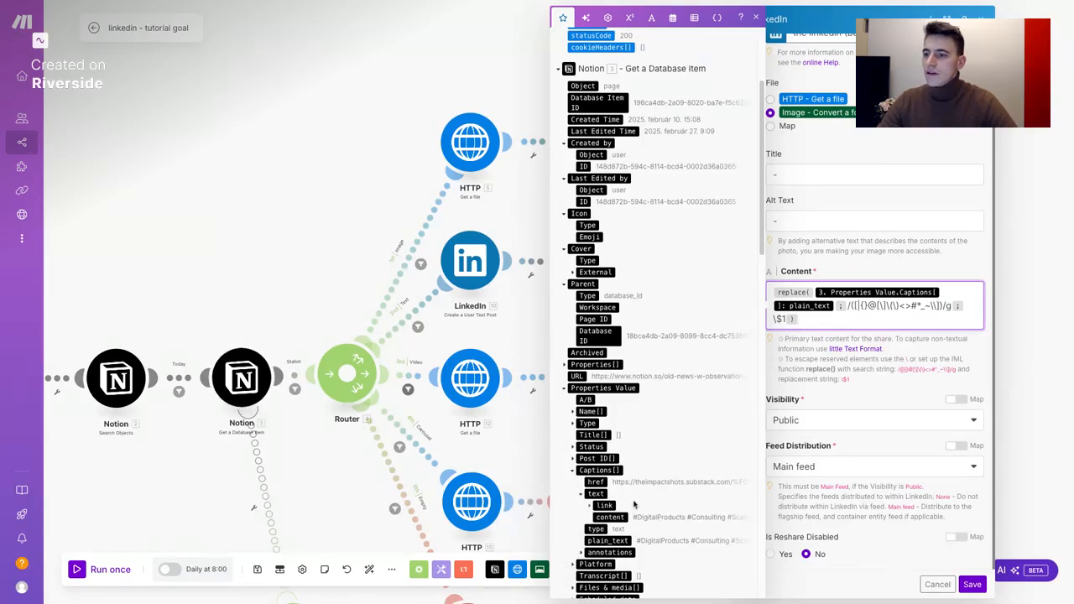
pyautogui.click(582, 495)
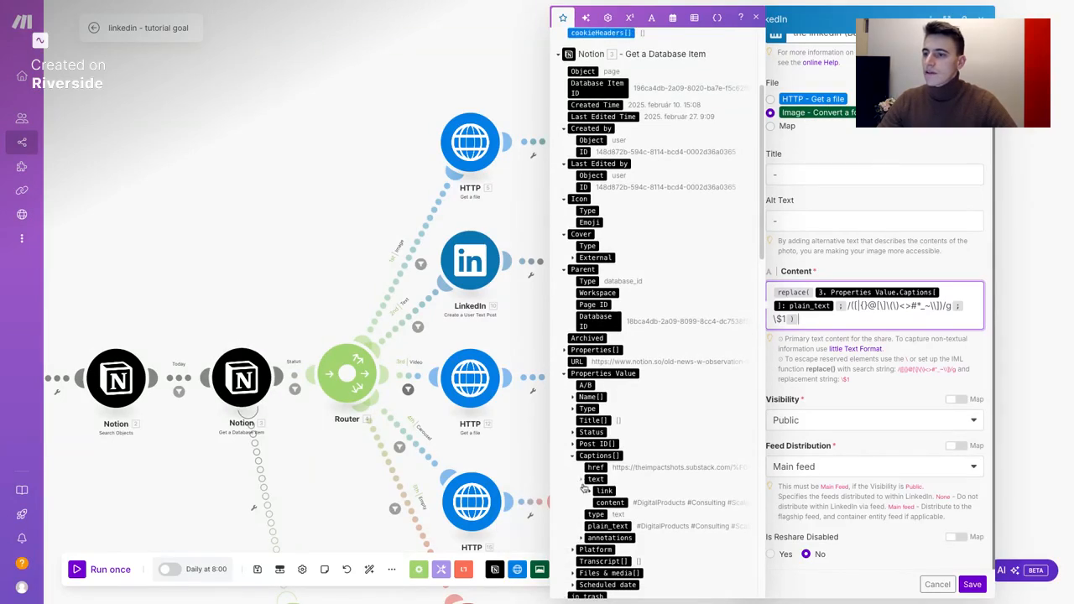
pyautogui.click(581, 478)
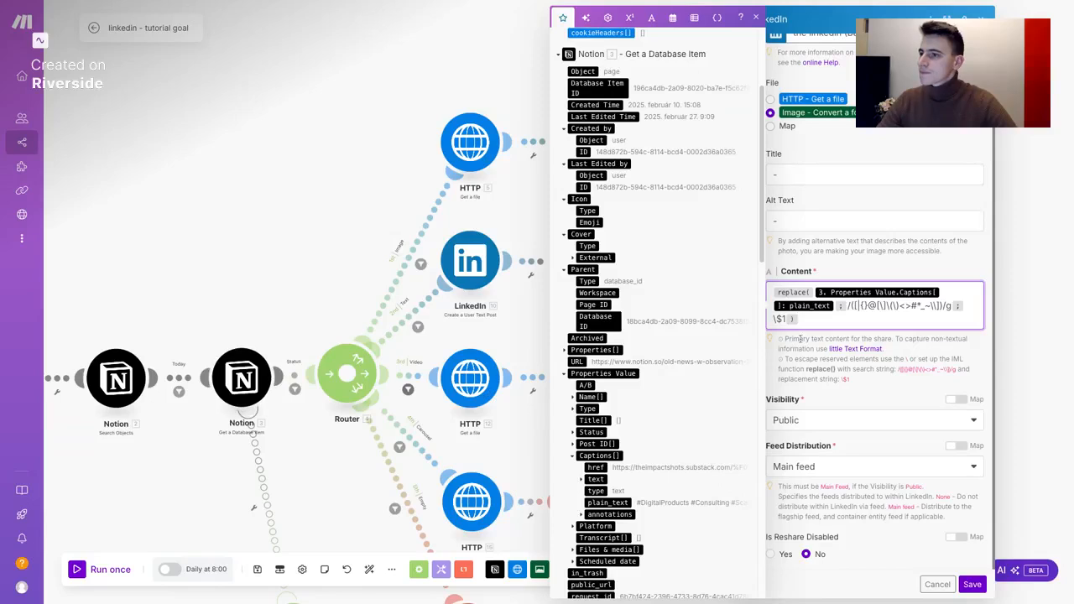
pyautogui.click(830, 383)
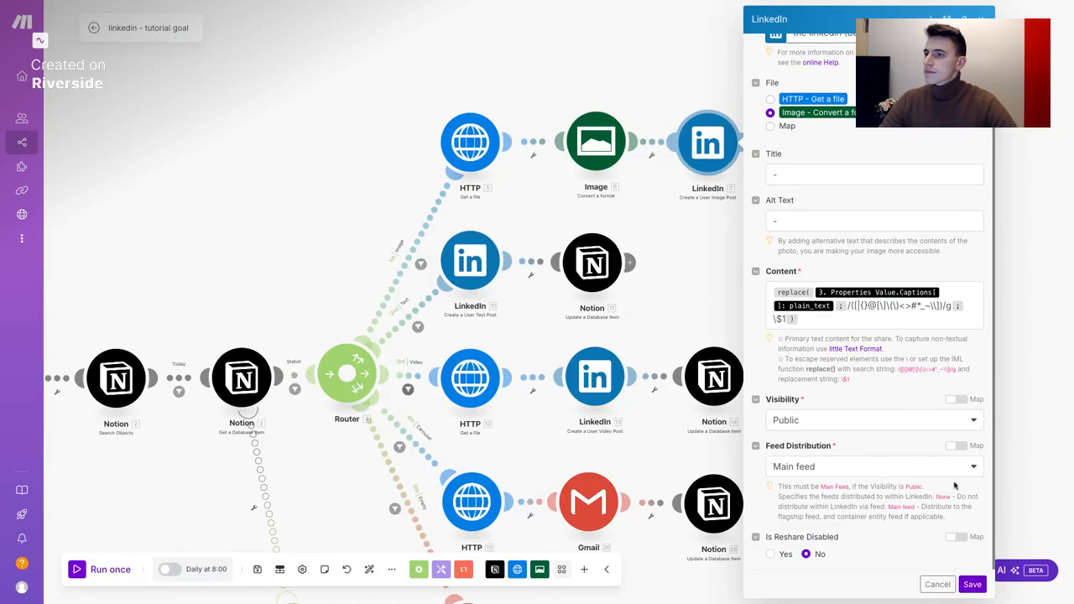
pyautogui.click(972, 584)
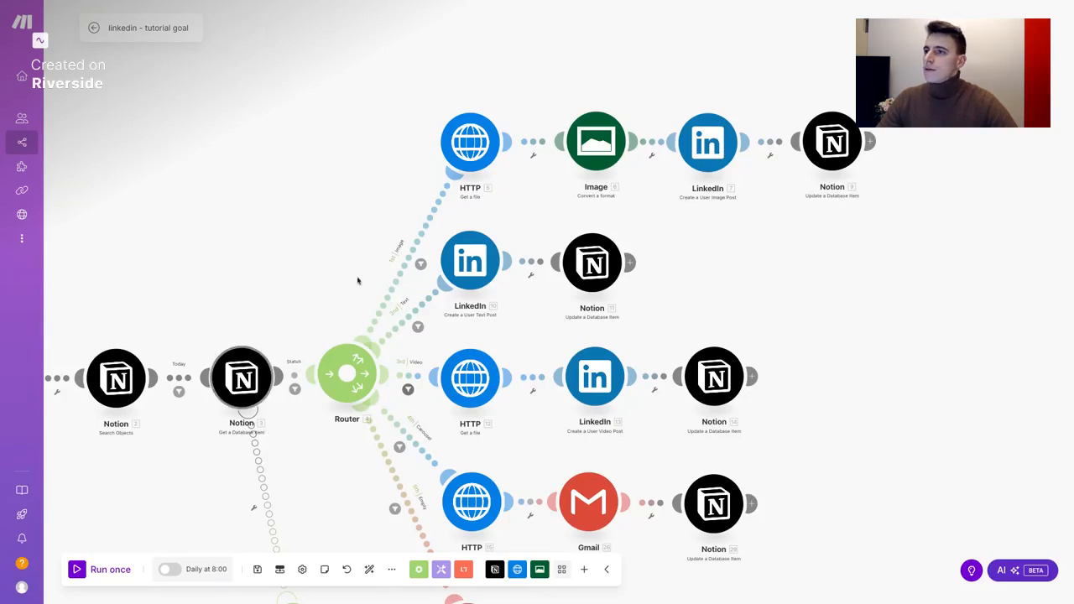
# Select the content database by search in the Notion Update a Database Item module
pyautogui.click(829, 144)
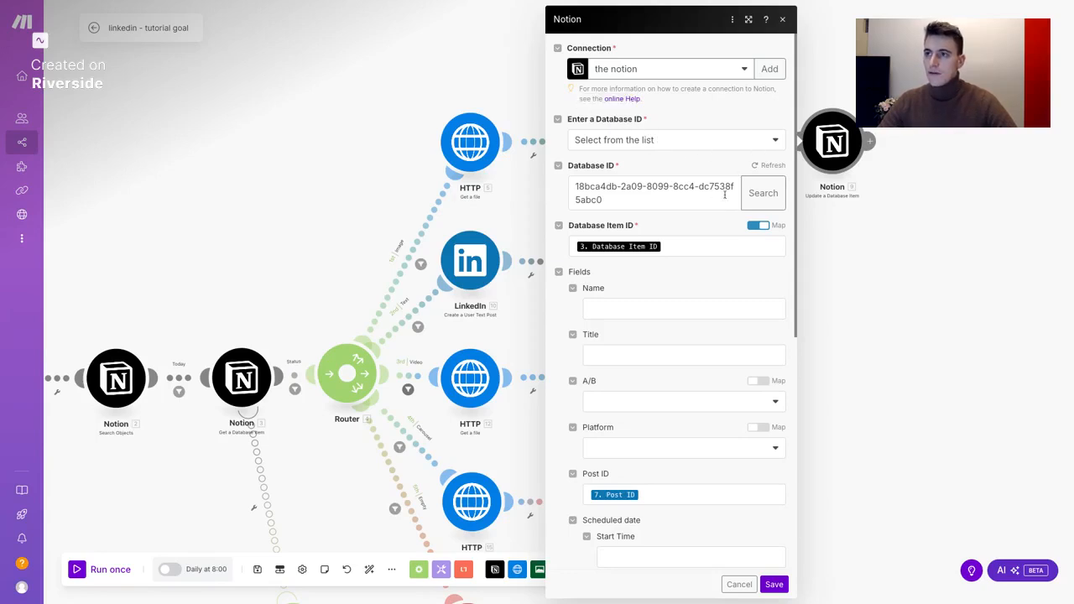
pyautogui.click(729, 144)
pyautogui.click(737, 178)
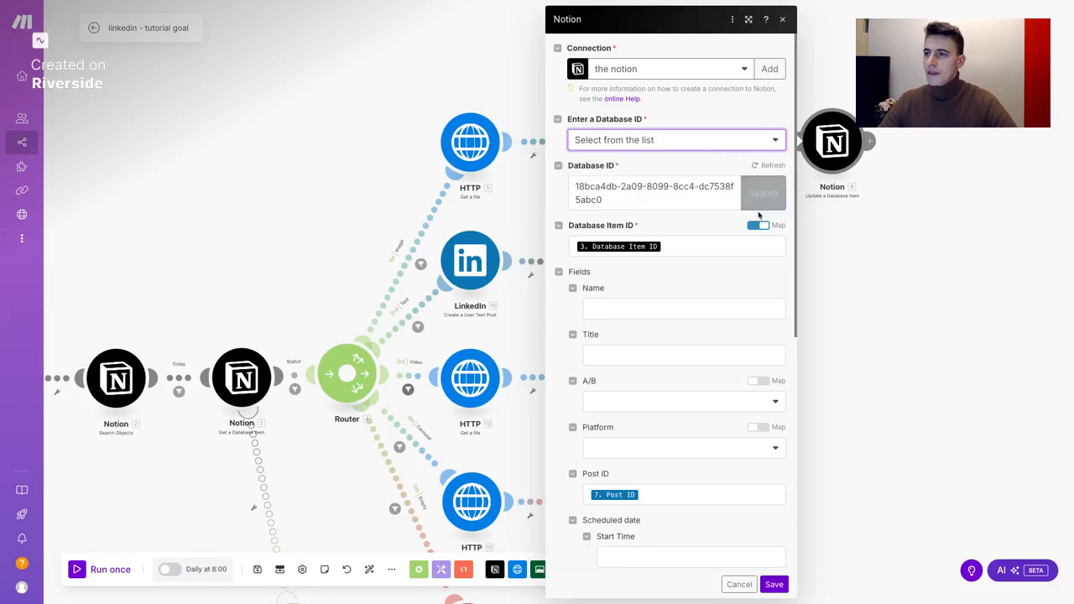
pyautogui.click(759, 194)
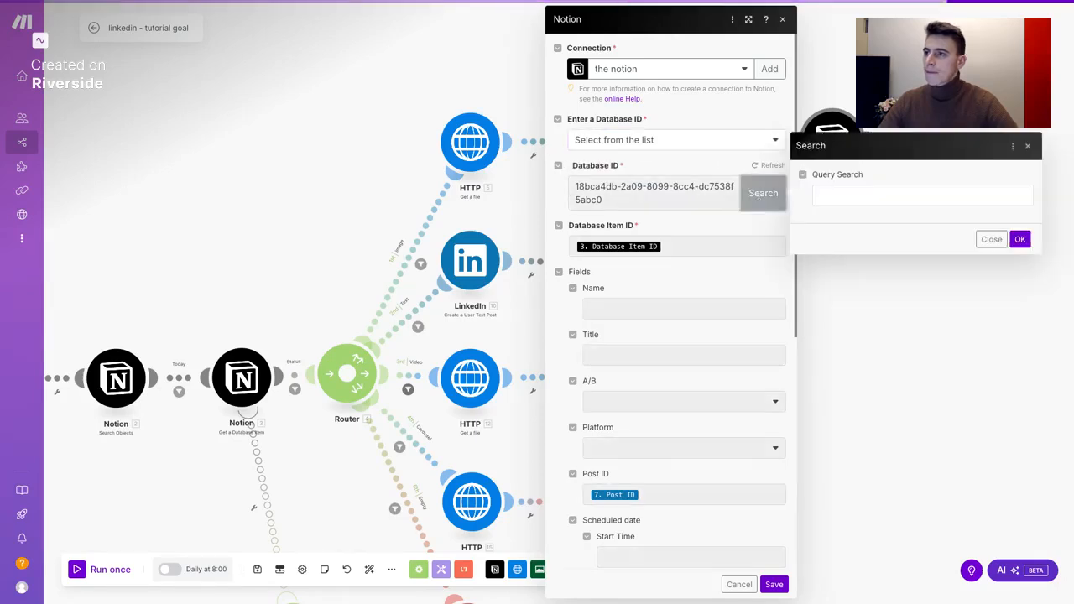
pyautogui.write('FLÓRATOM Kft')
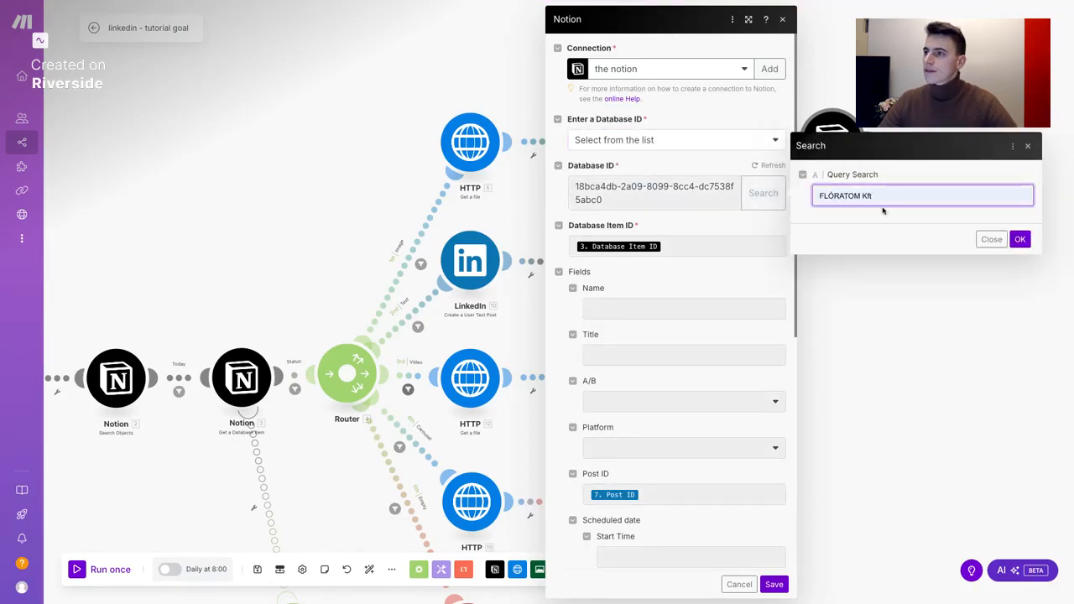
pyautogui.click(1021, 239)
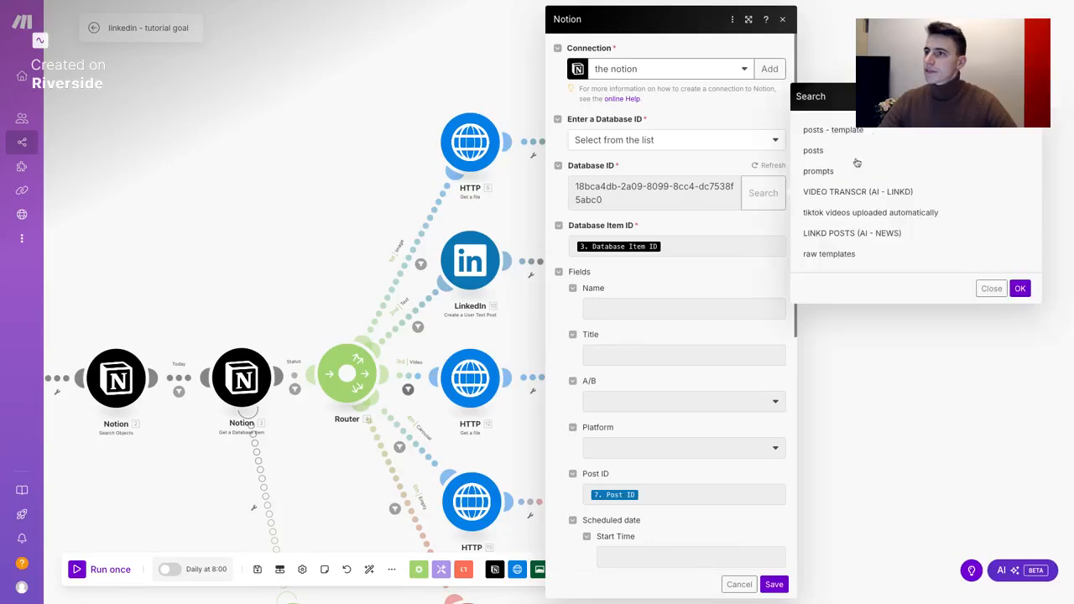
pyautogui.click(825, 139)
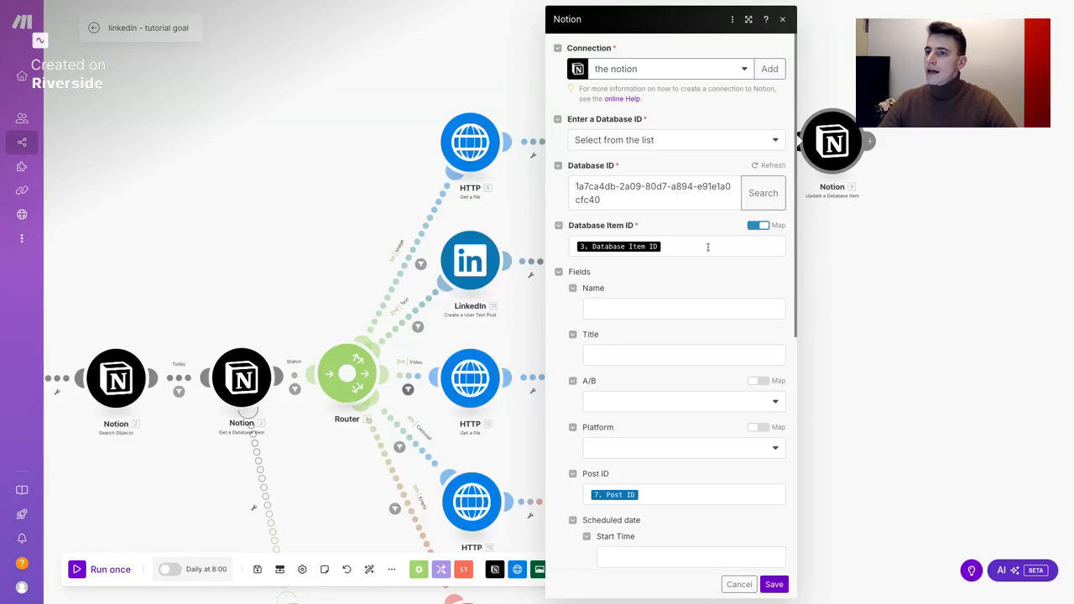
# Review the module outputs available for the Post ID field
pyautogui.scroll(-2, 702, 247)
pyautogui.scroll(-1, 642, 314)
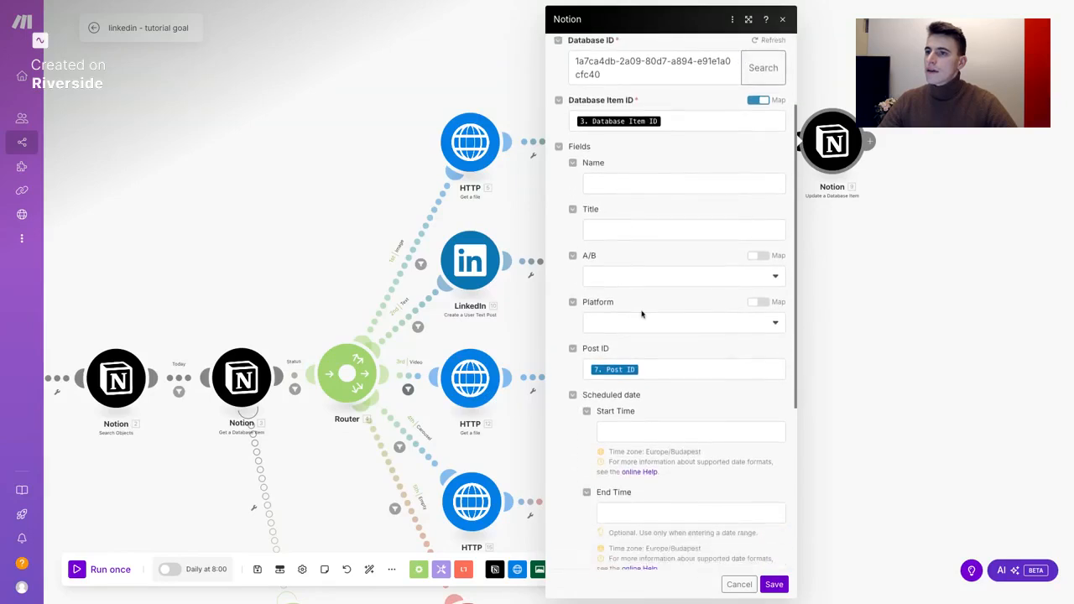
pyautogui.scroll(-1, 609, 269)
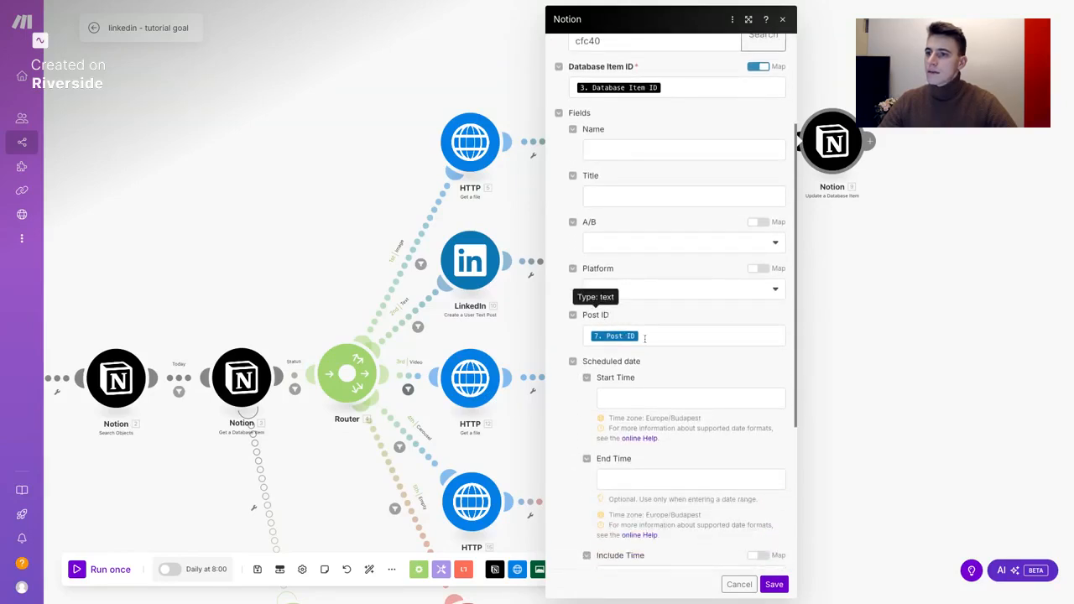
pyautogui.click(625, 336)
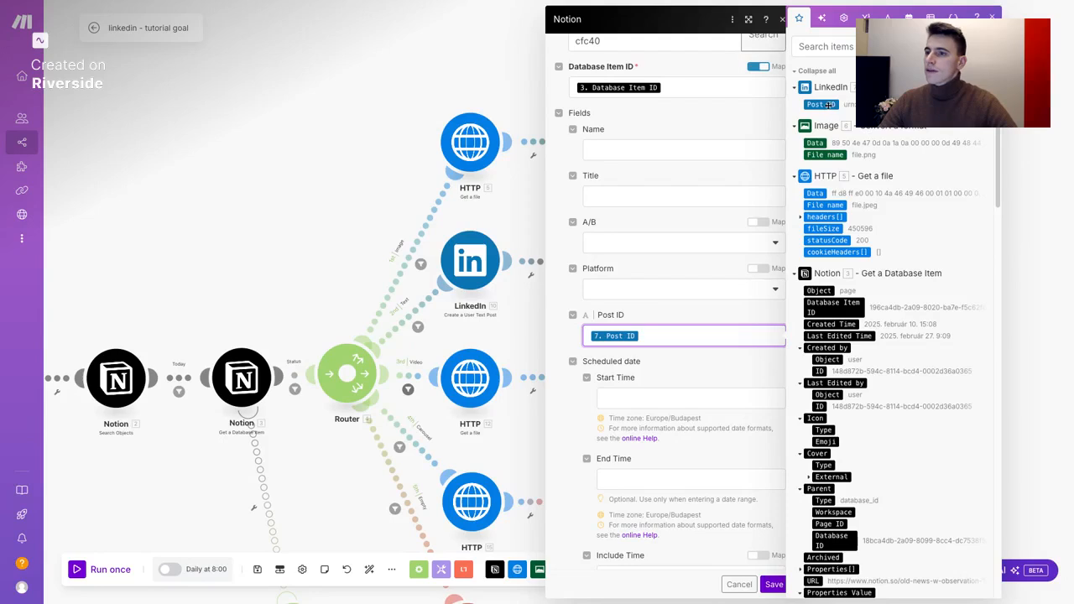
pyautogui.click(710, 321)
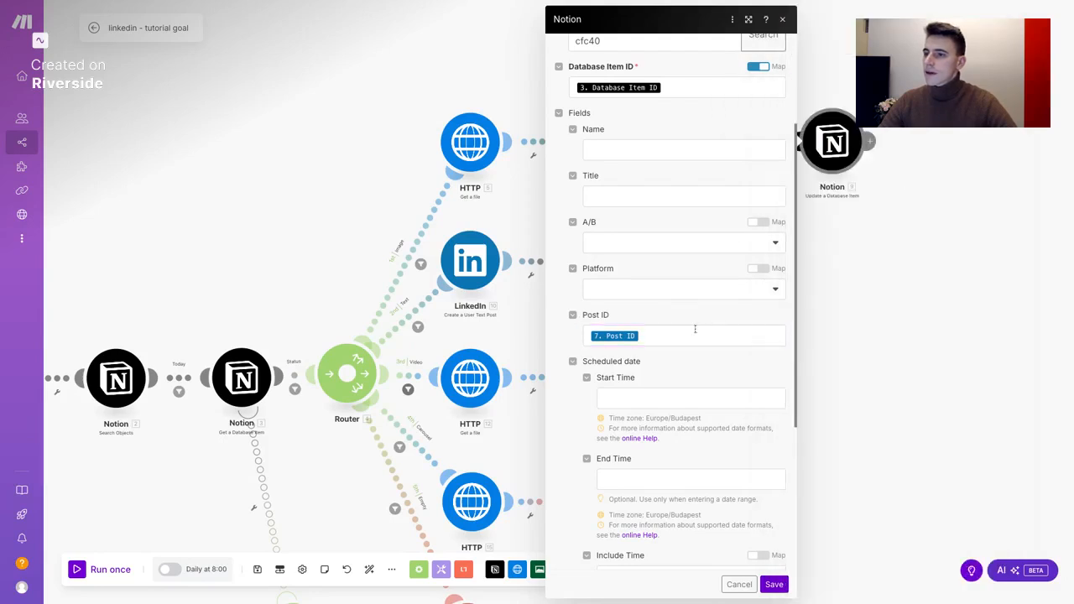
# Set Status to Complete: Posted and save the Notion update settings
pyautogui.scroll(-3, 693, 334)
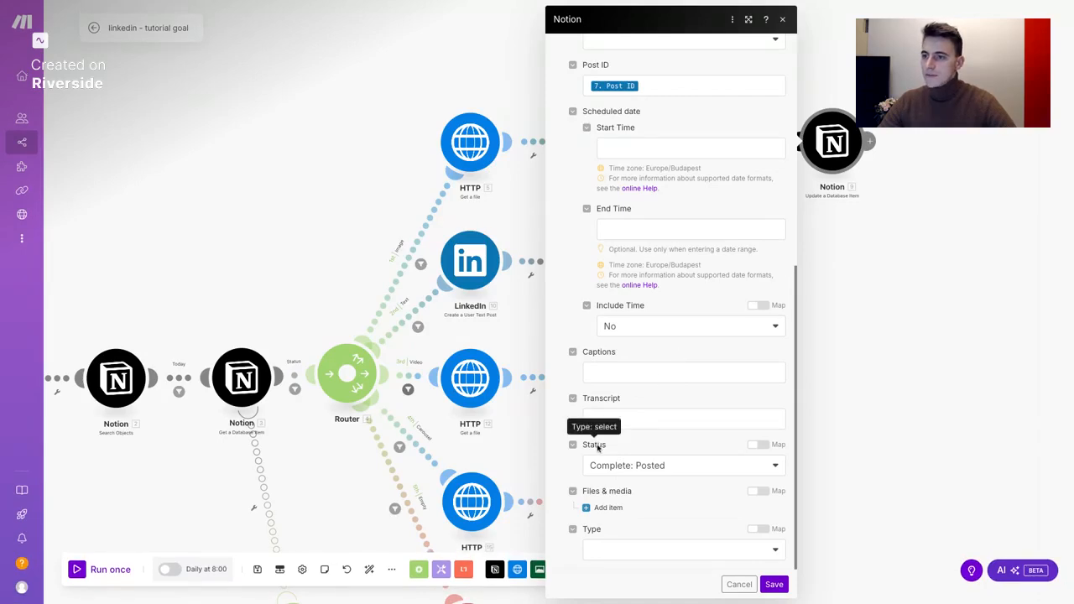
pyautogui.click(731, 468)
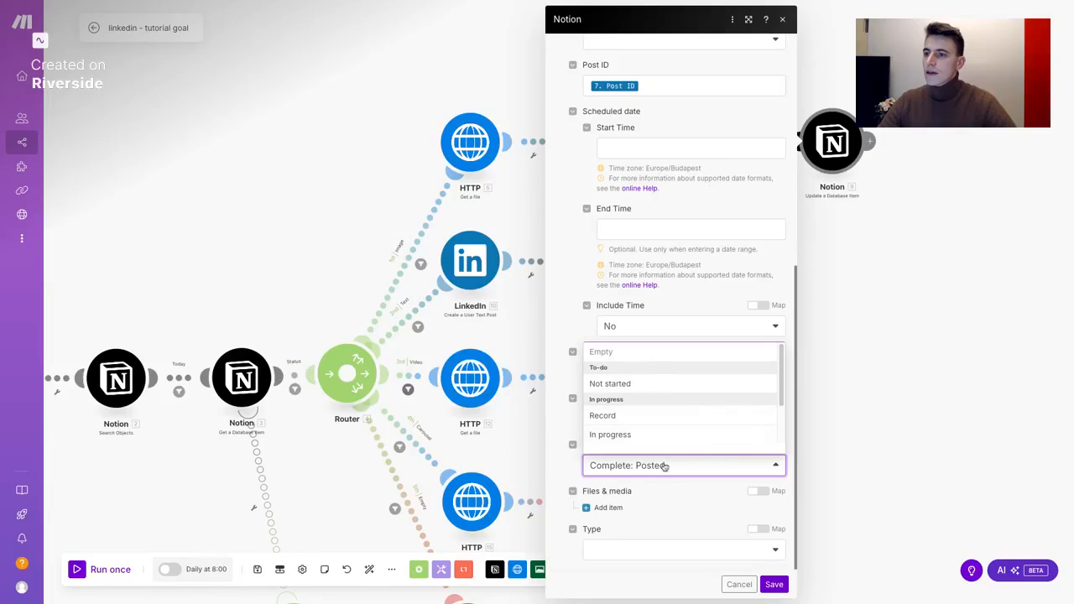
pyautogui.scroll(-1, 642, 420)
pyautogui.scroll(-2, 642, 419)
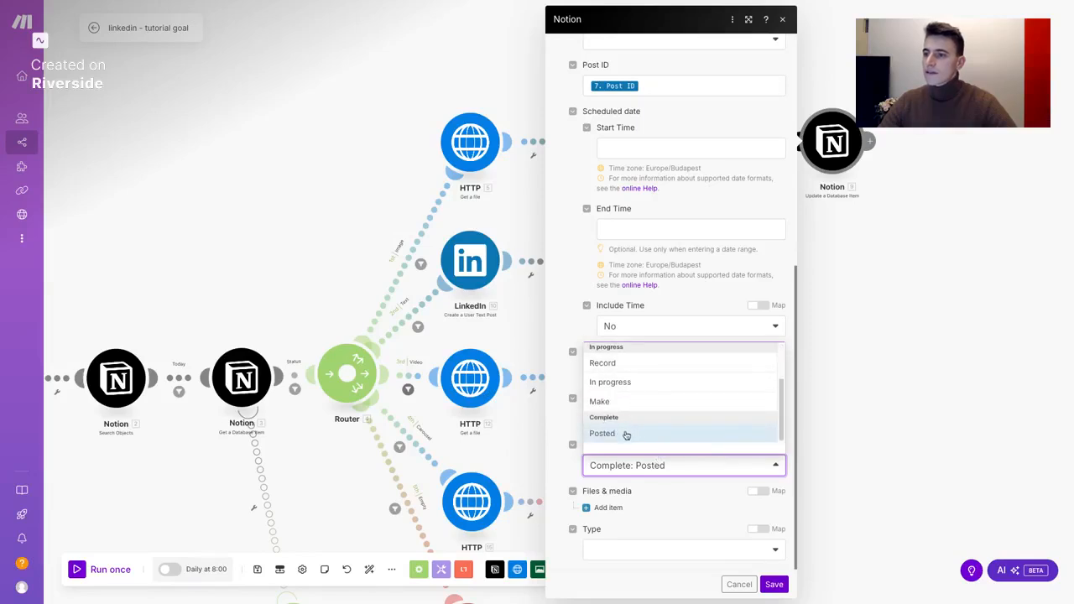
pyautogui.click(671, 465)
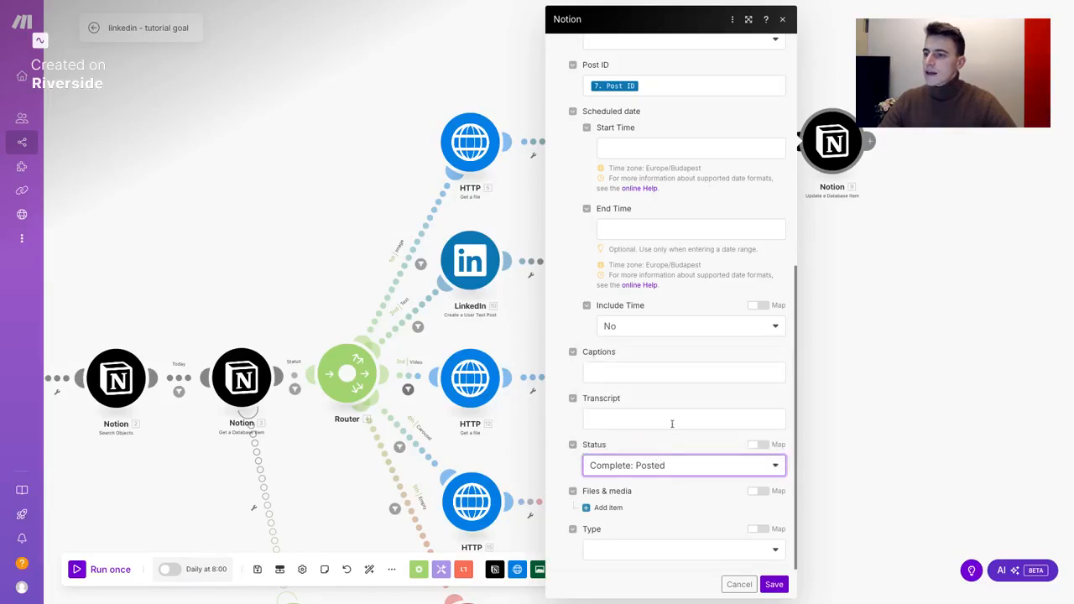
pyautogui.click(774, 585)
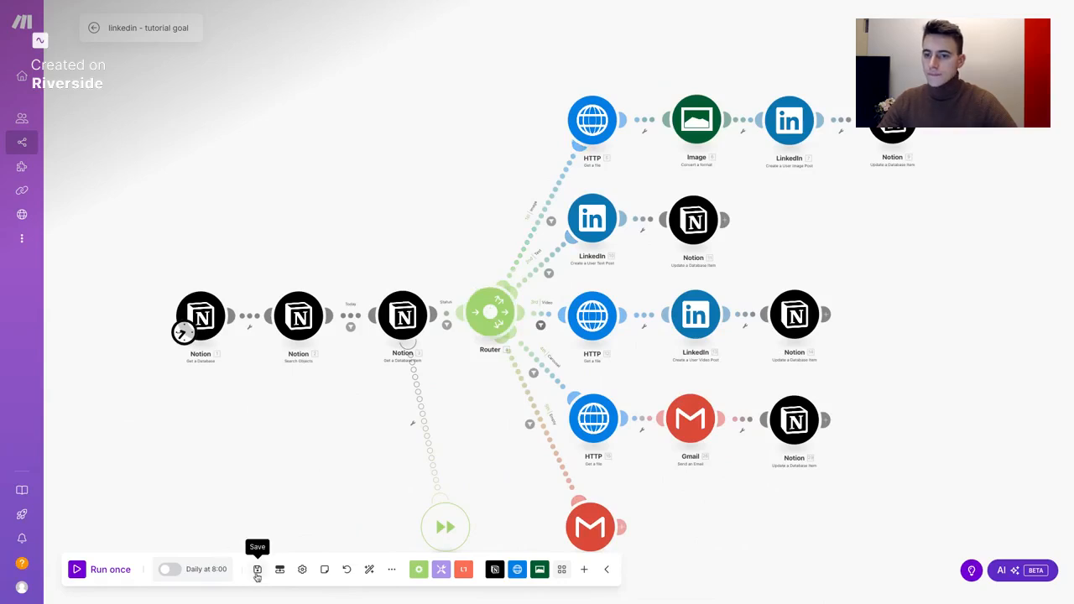
pyautogui.click(257, 571)
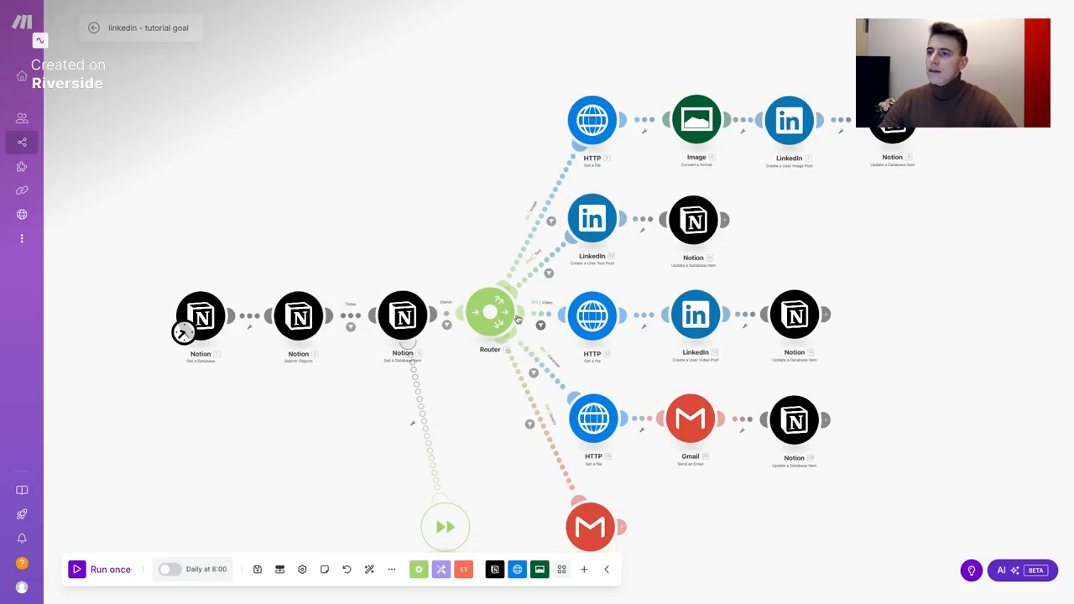
pyautogui.click(592, 233)
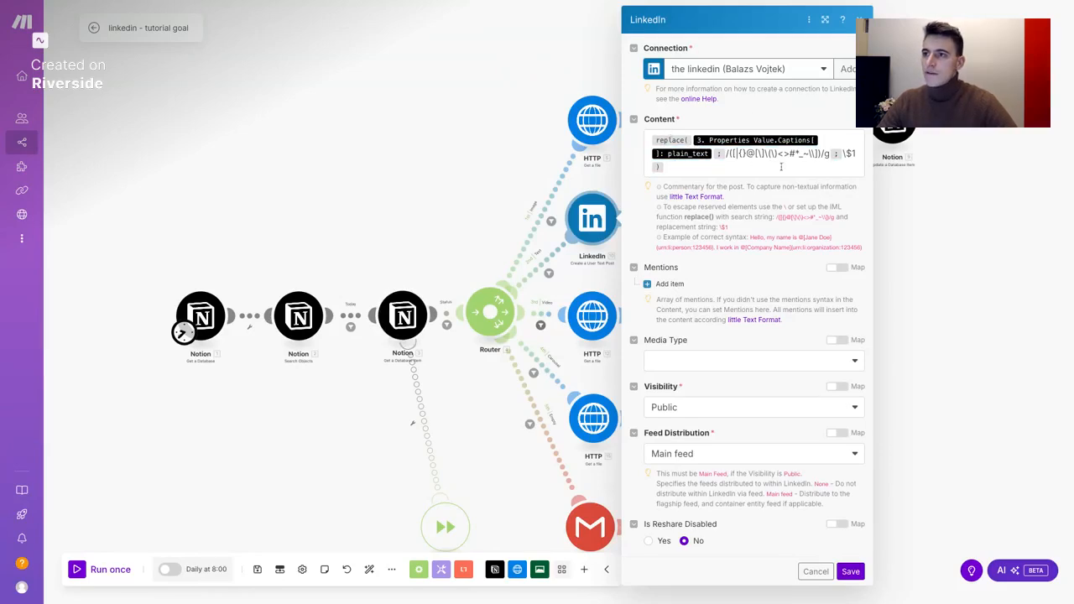
pyautogui.click(715, 168)
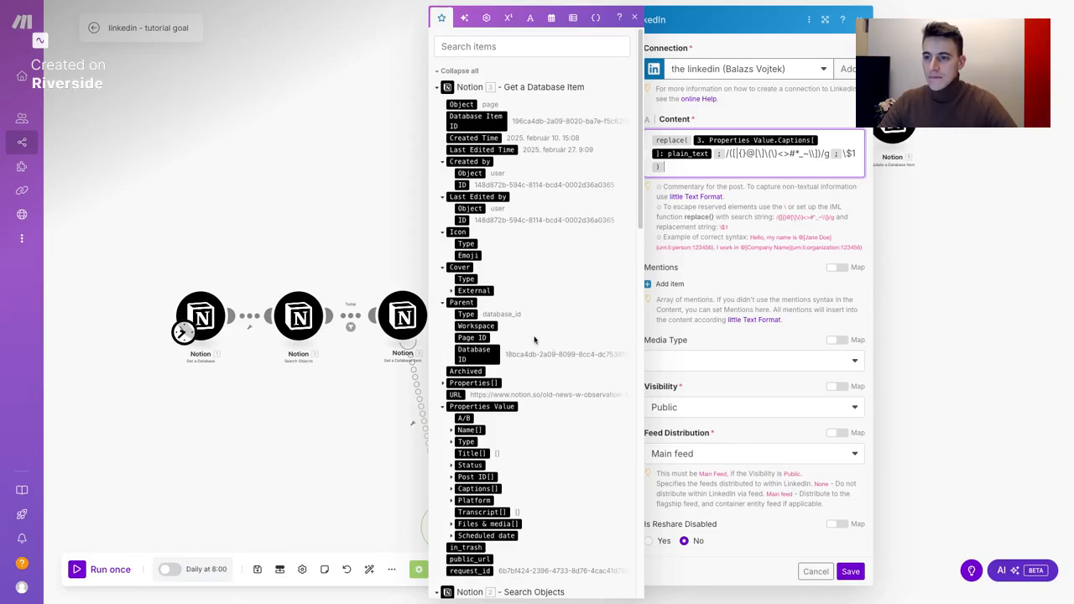
pyautogui.scroll(-1, 534, 339)
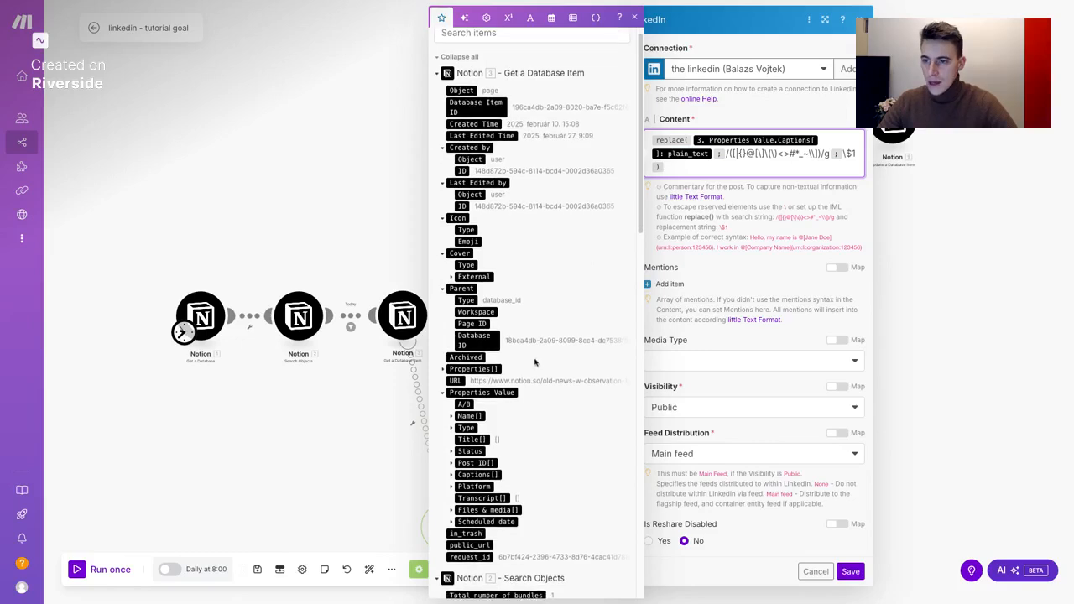
pyautogui.click(458, 478)
pyautogui.scroll(-2, 489, 491)
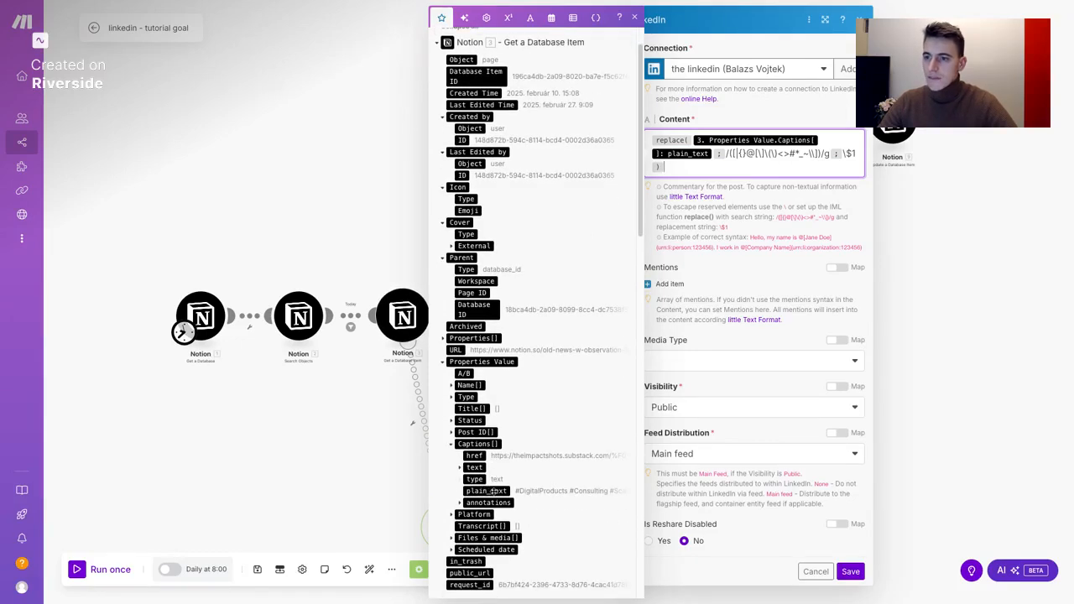
pyautogui.click(713, 207)
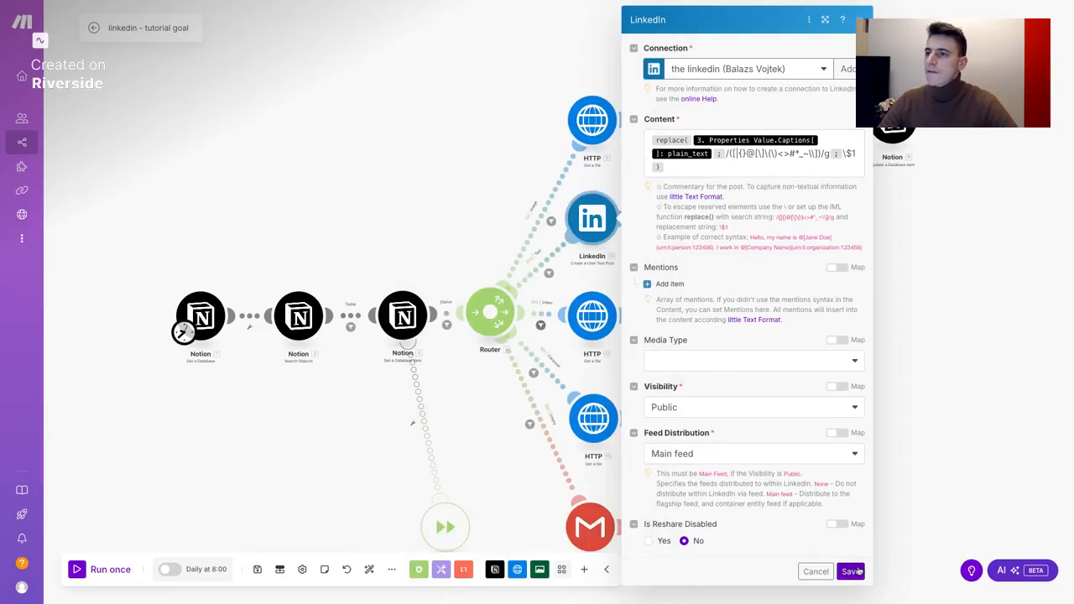
pyautogui.click(851, 571)
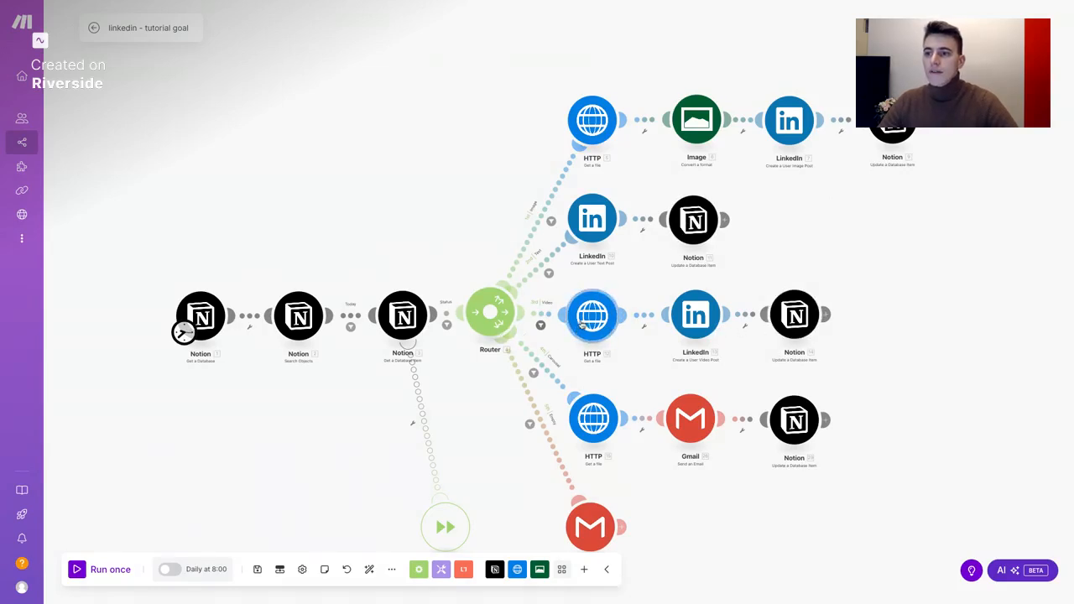
pyautogui.click(547, 317)
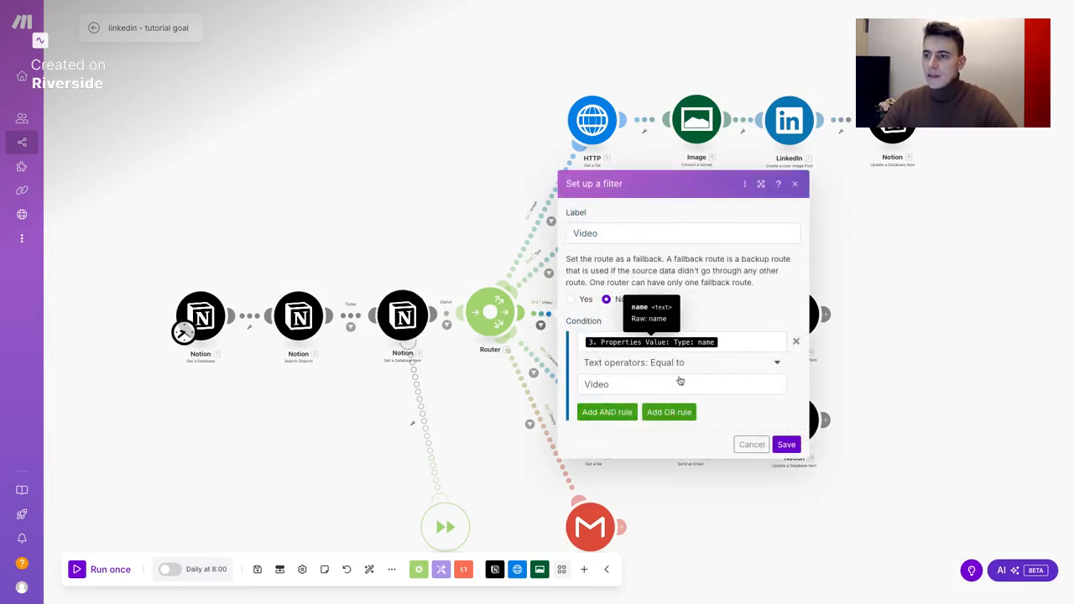
pyautogui.click(752, 444)
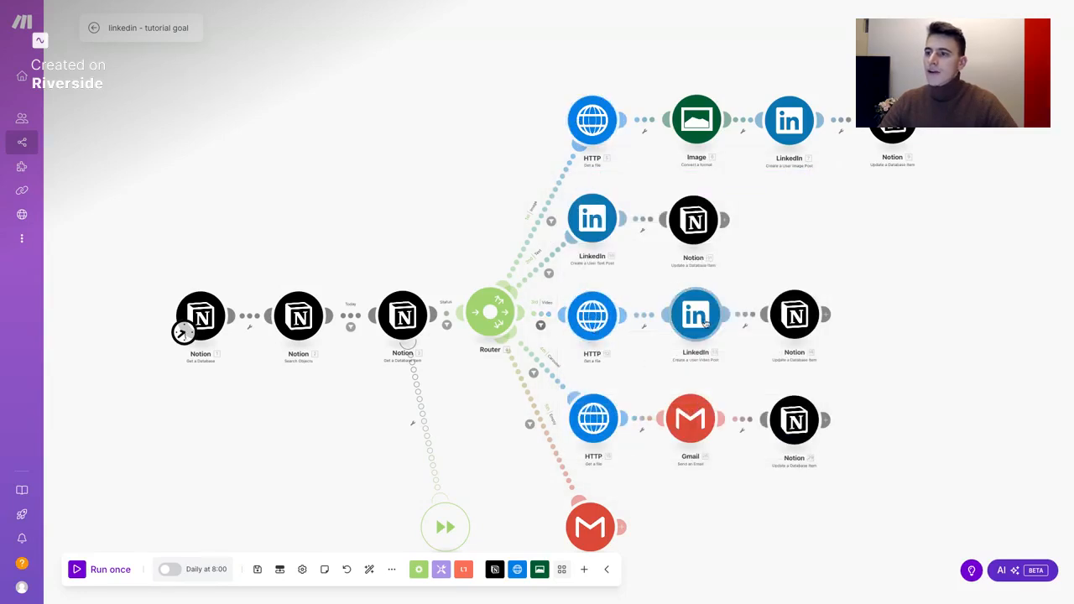
pyautogui.scroll(4, 703, 364)
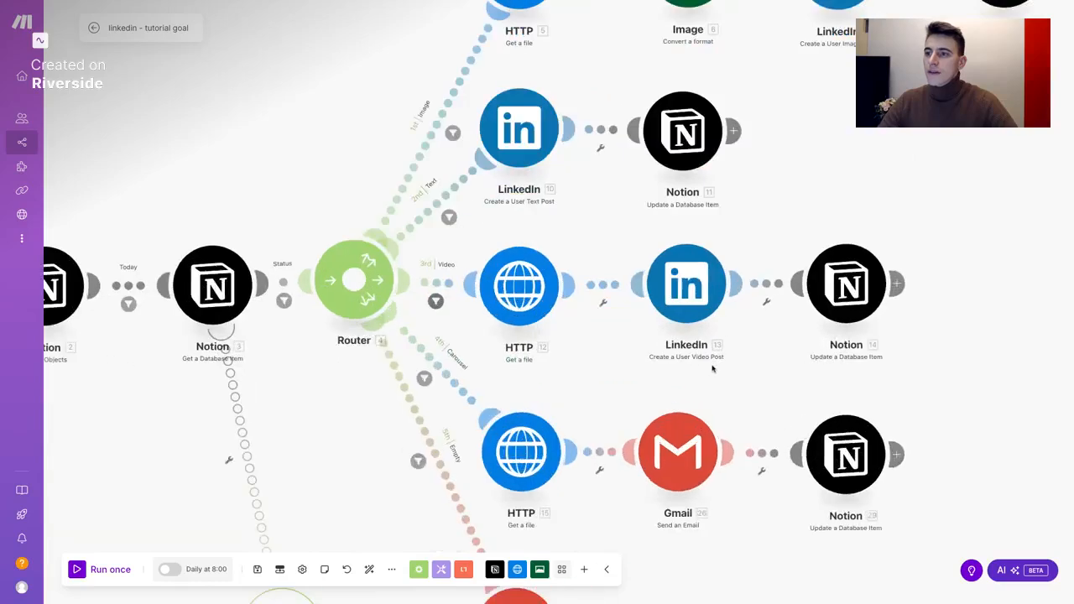
pyautogui.scroll(-10, 700, 362)
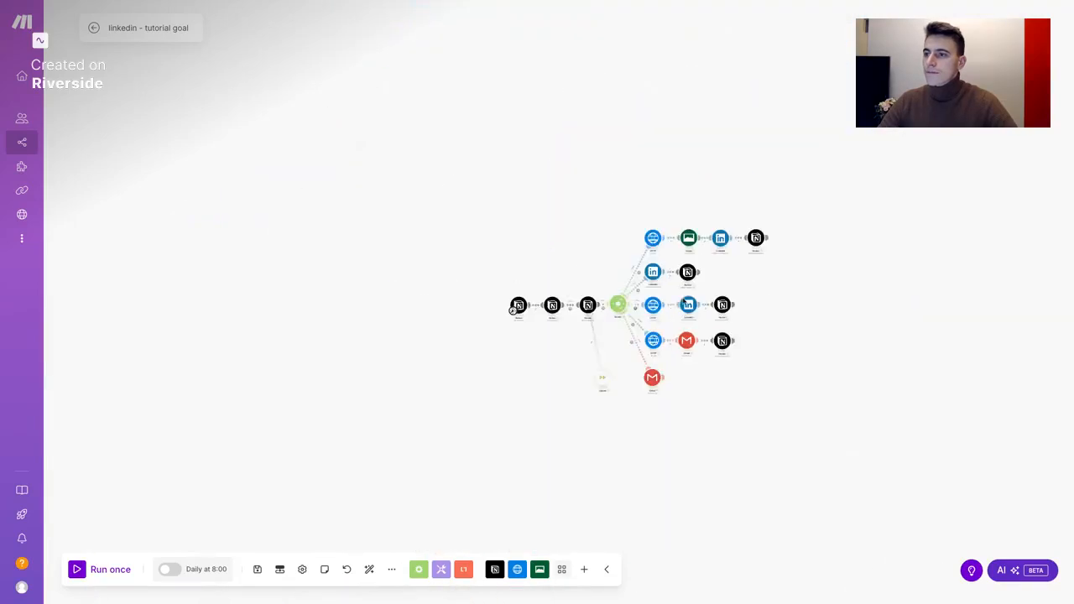
pyautogui.scroll(8, 706, 312)
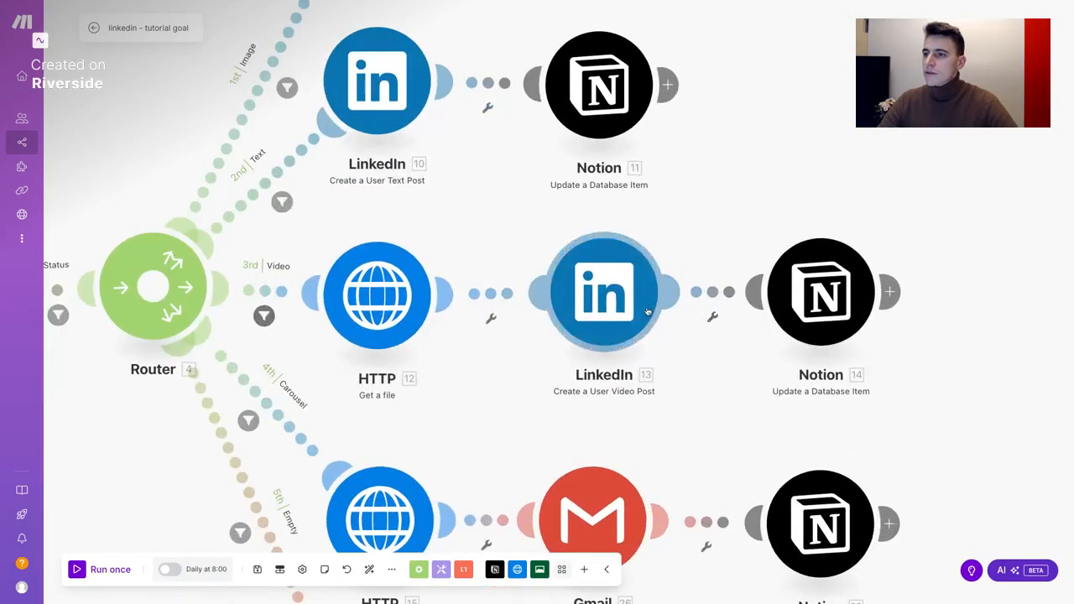
pyautogui.click(632, 304)
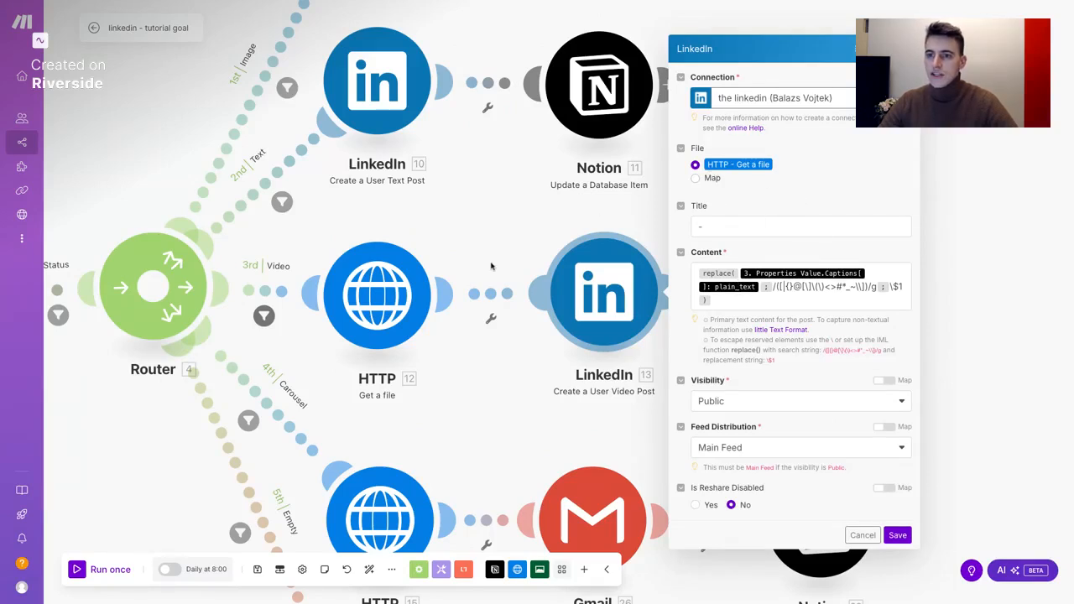
pyautogui.click(899, 537)
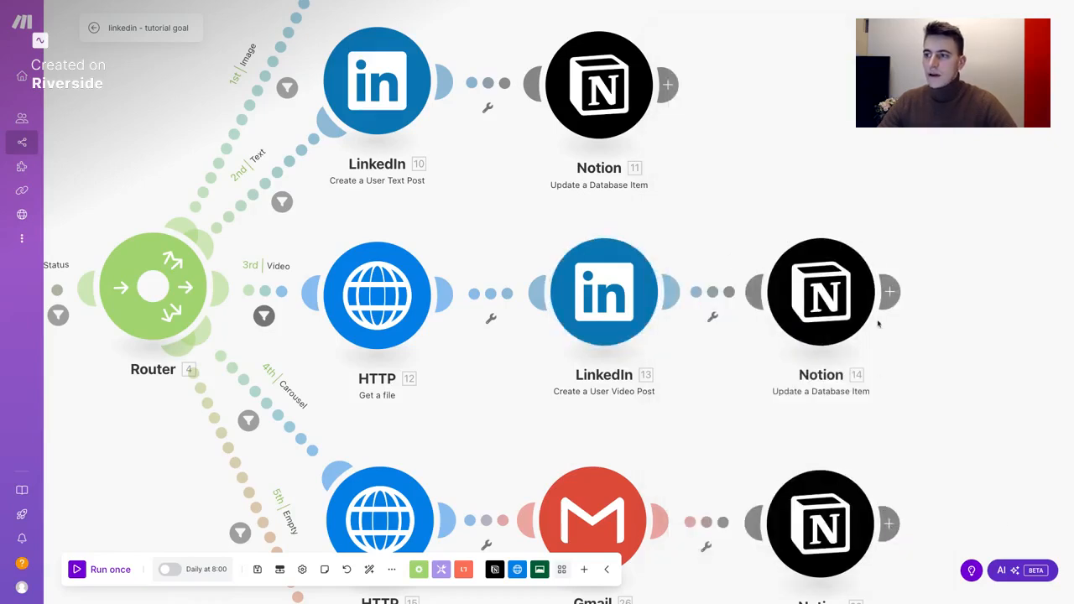
pyautogui.scroll(-1, 869, 302)
pyautogui.scroll(-4, 869, 303)
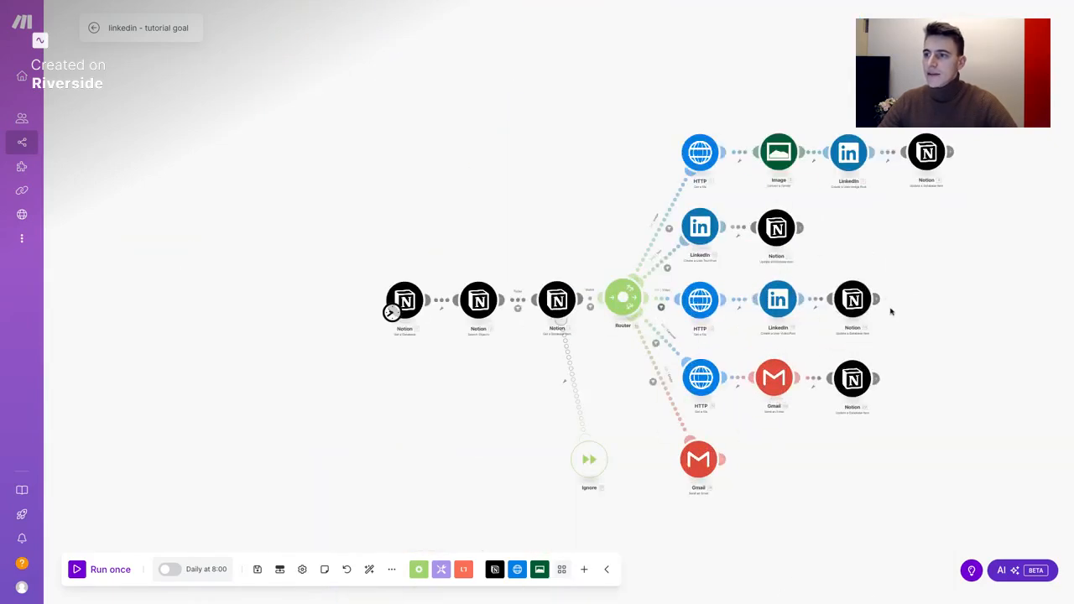
pyautogui.moveTo(914, 343); pyautogui.dragTo(623, 298)
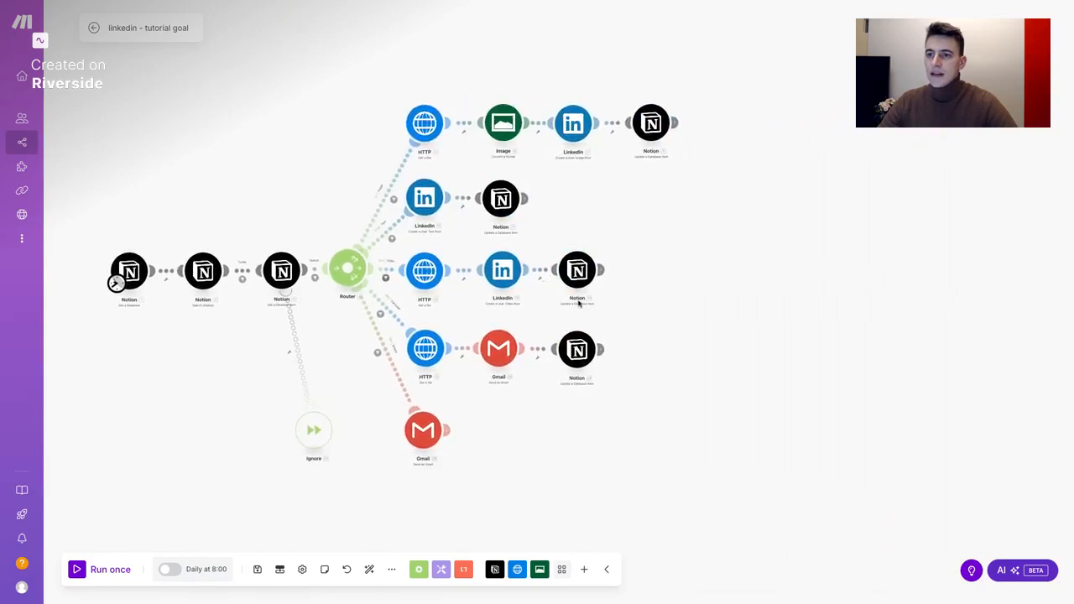
pyautogui.scroll(2, 537, 474)
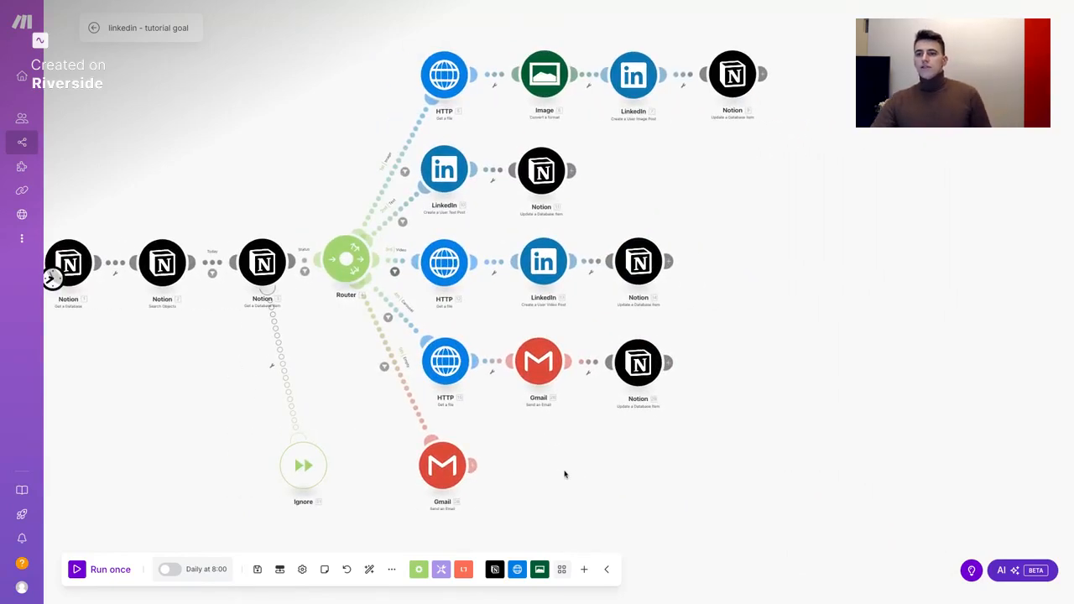
pyautogui.moveTo(562, 472); pyautogui.dragTo(609, 480)
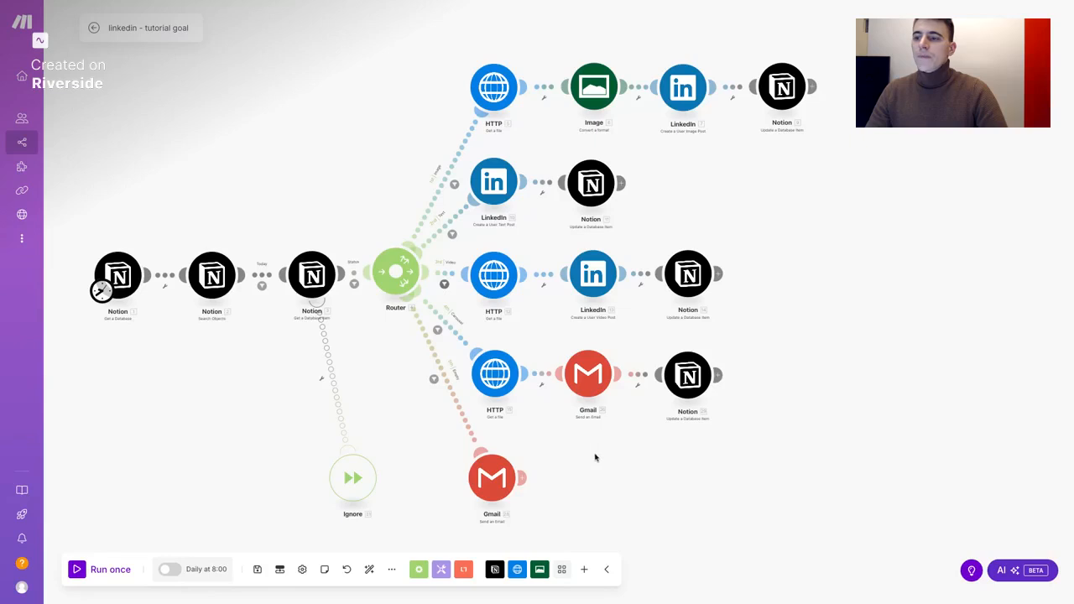
pyautogui.hscroll(-1, 590, 459)
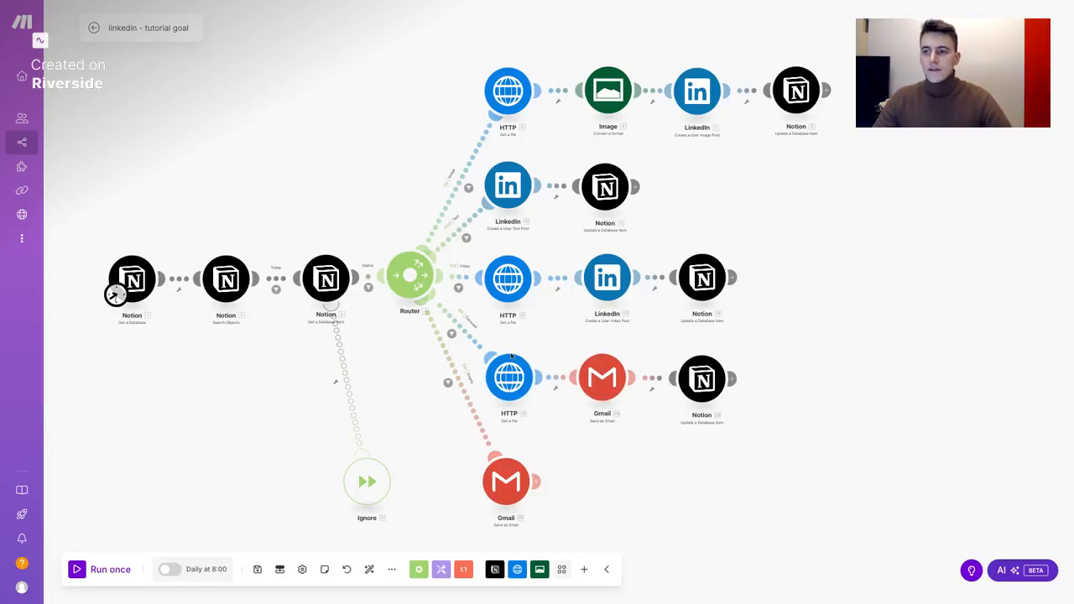
pyautogui.scroll(5, 518, 401)
pyautogui.scroll(-4, 516, 409)
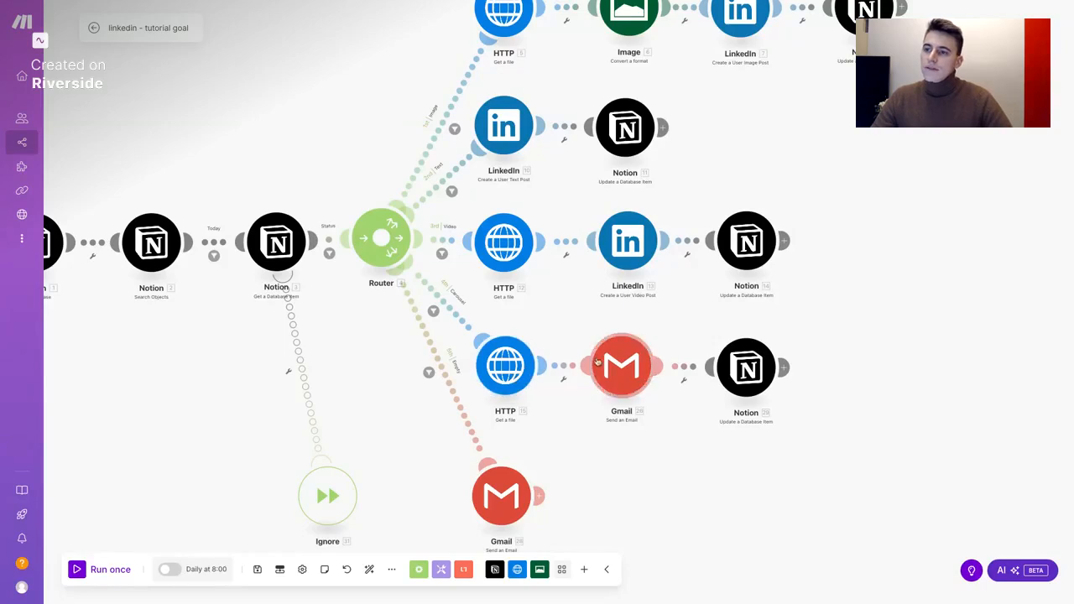
pyautogui.click(650, 367)
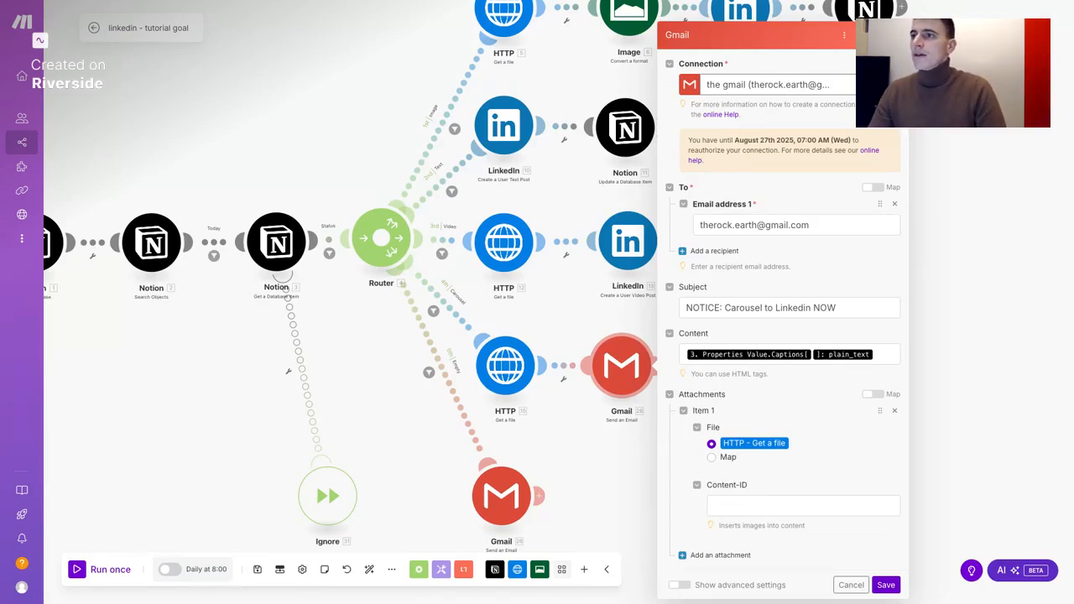
pyautogui.click(858, 85)
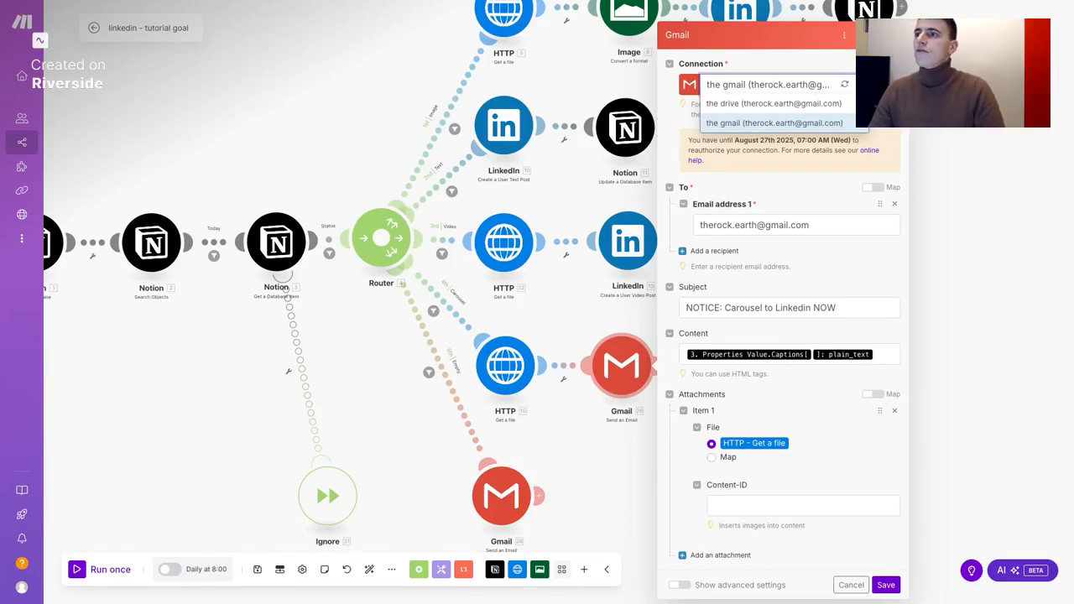
pyautogui.click(807, 67)
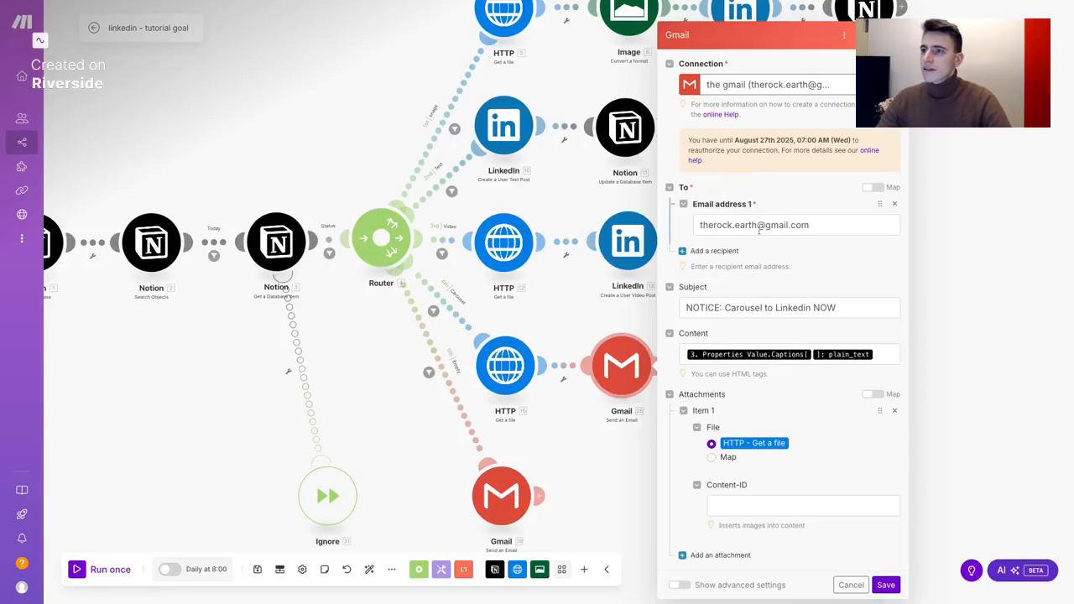
pyautogui.click(702, 224)
pyautogui.click(803, 225)
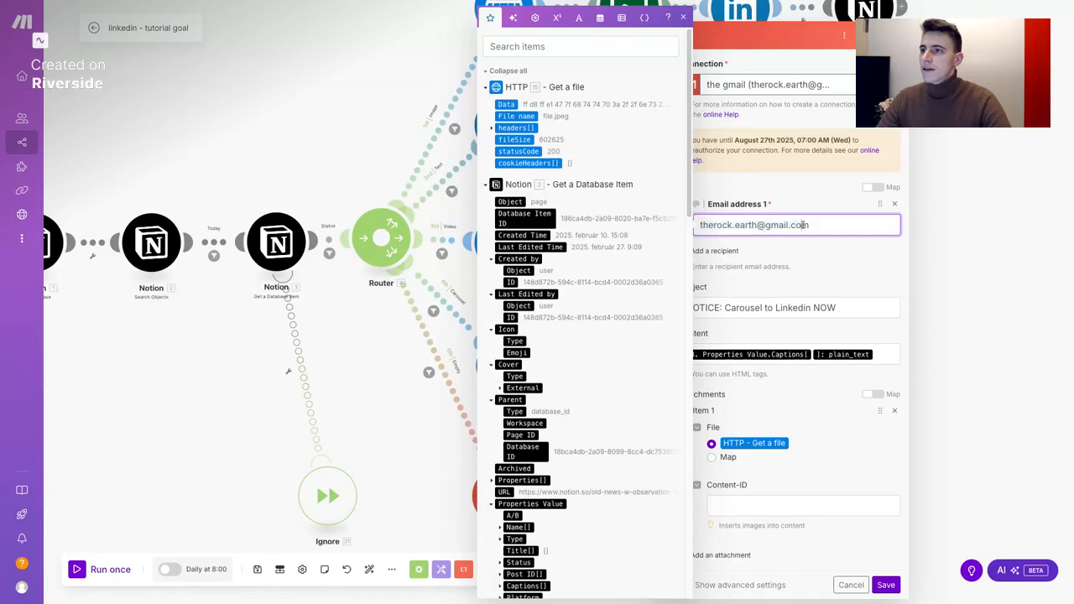
pyautogui.click(805, 273)
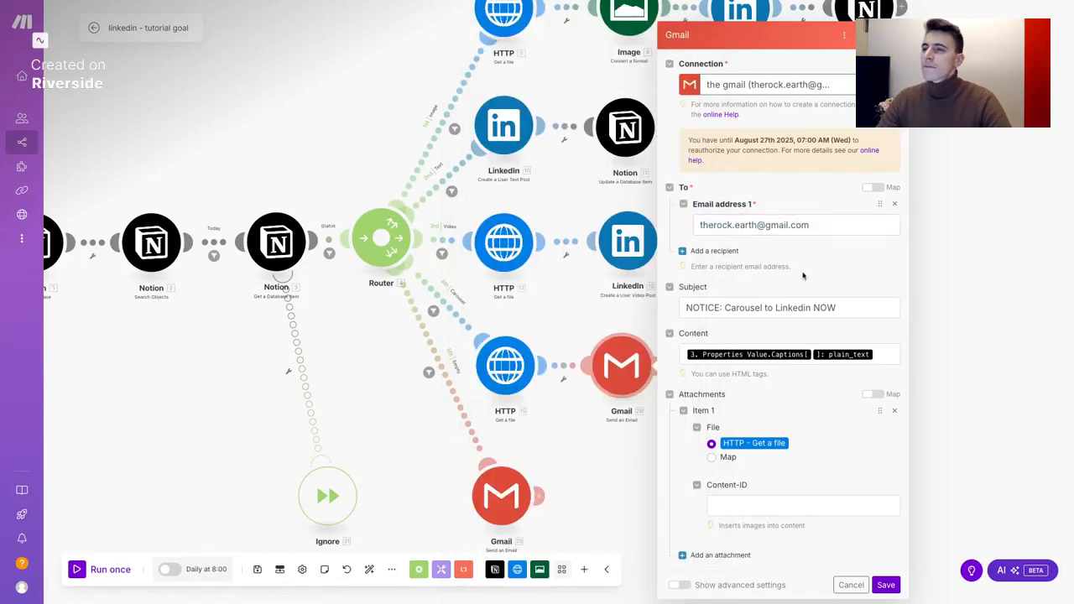
pyautogui.click(720, 308)
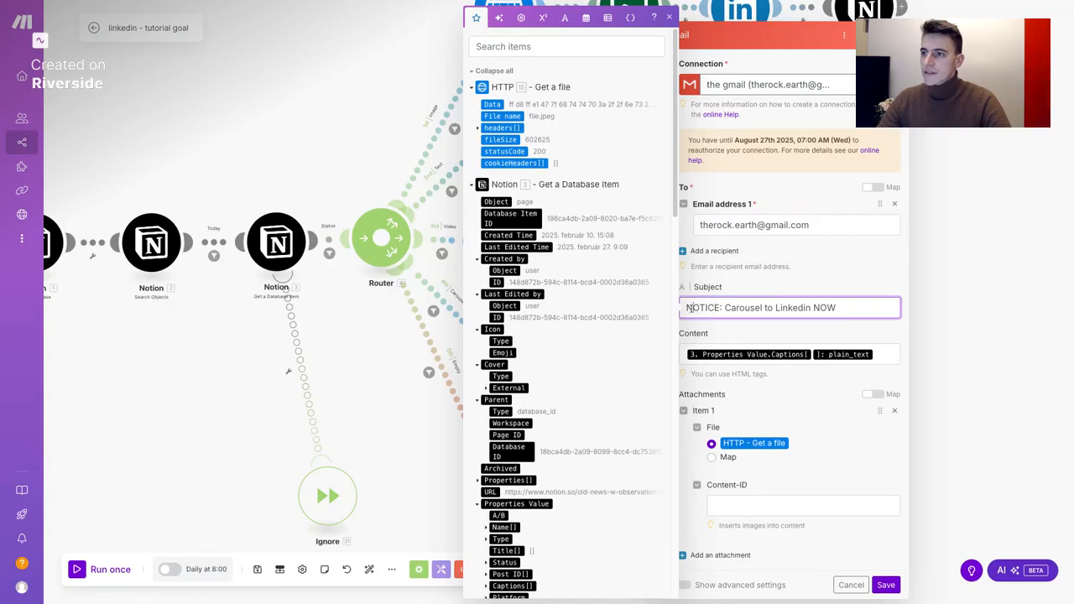
pyautogui.doubleClick(690, 308)
pyautogui.click(756, 308)
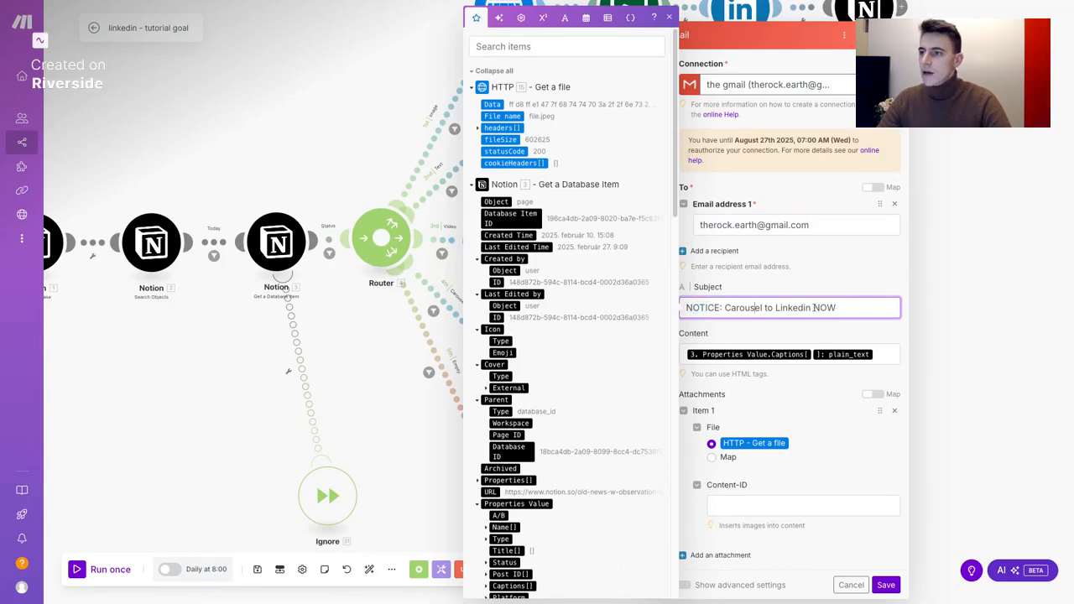
pyautogui.click(811, 325)
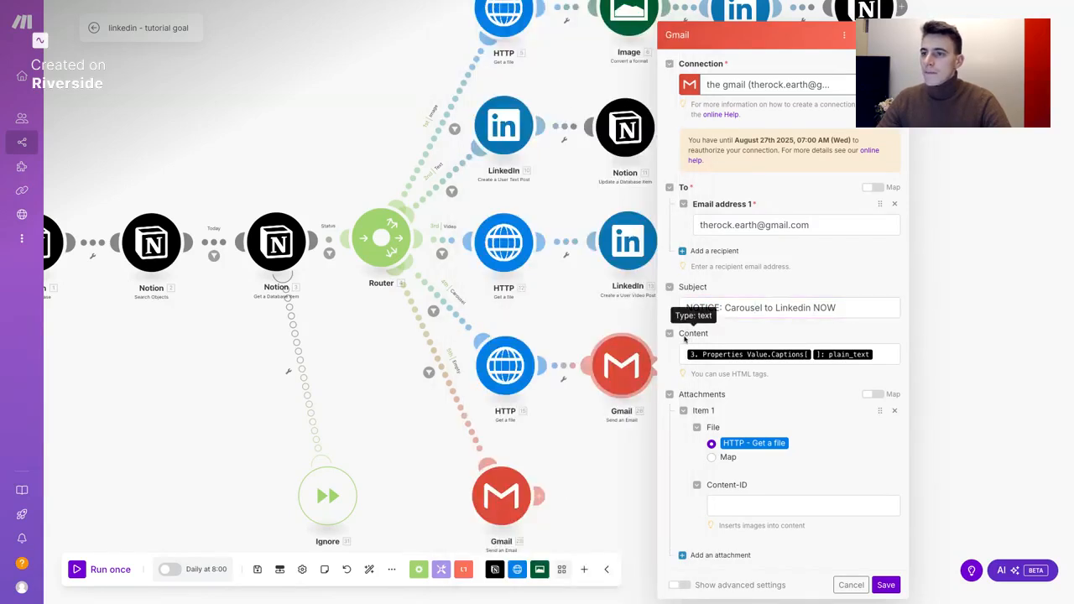
pyautogui.click(877, 354)
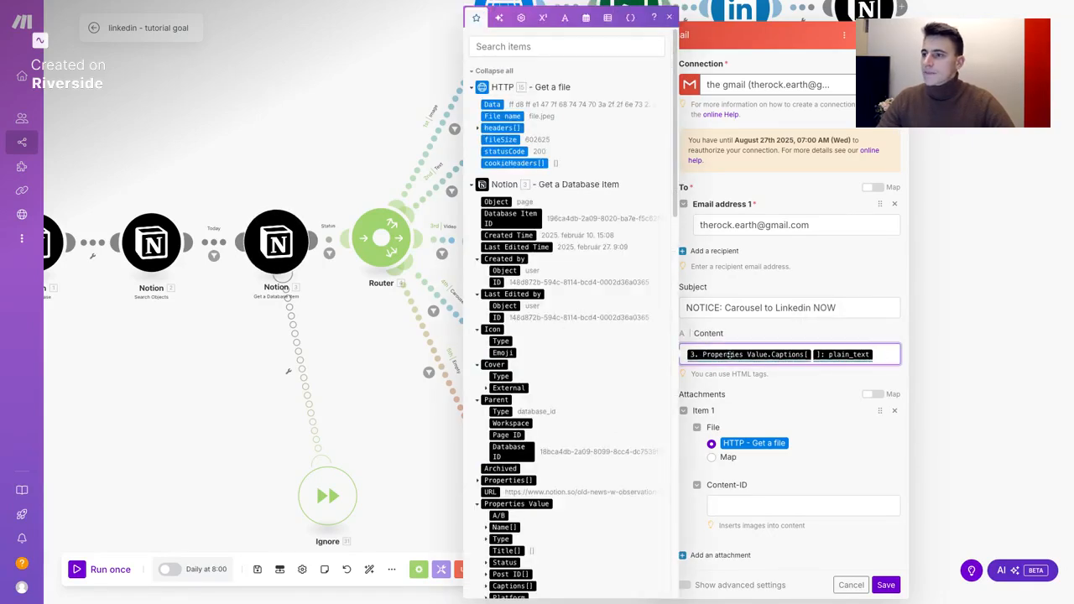
pyautogui.click(829, 386)
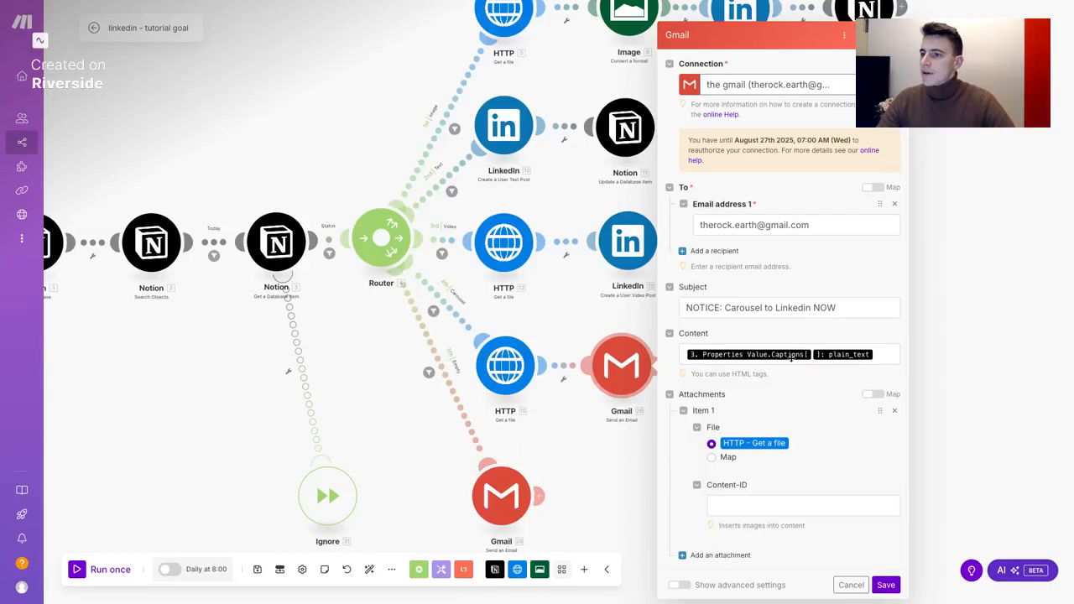
pyautogui.click(685, 411)
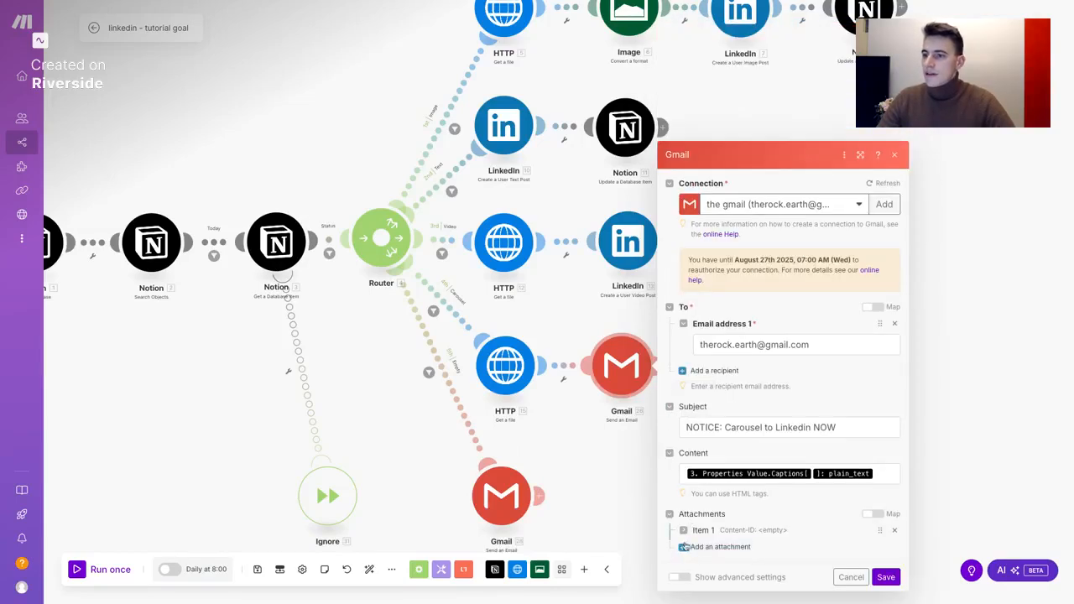
pyautogui.click(683, 530)
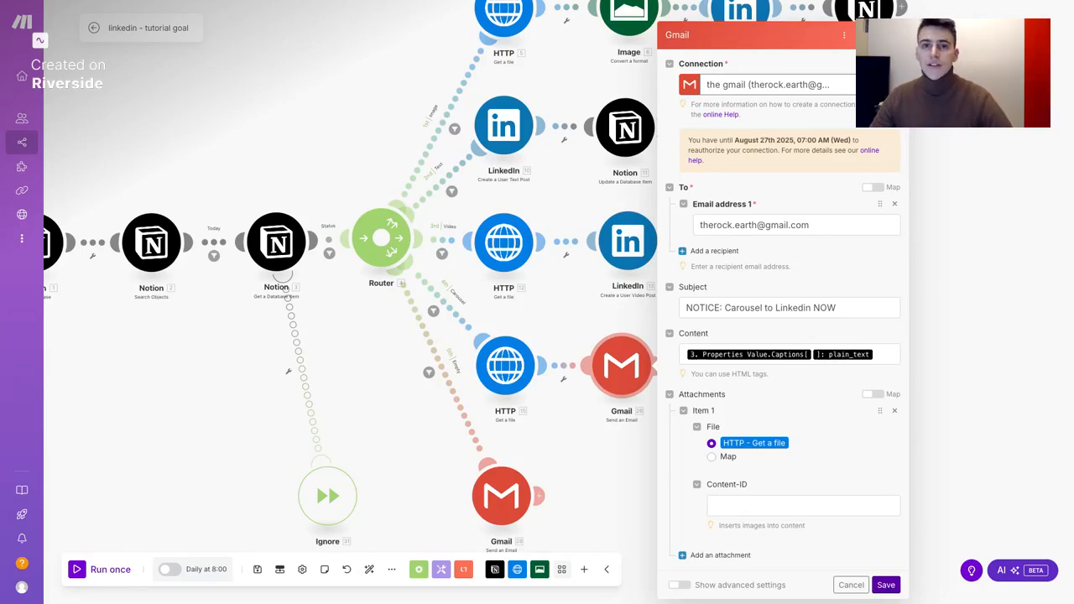
# Close the carousel email and open the Empty route's 'NOTICE: No Linkedin Post for Today' email
pyautogui.click(886, 585)
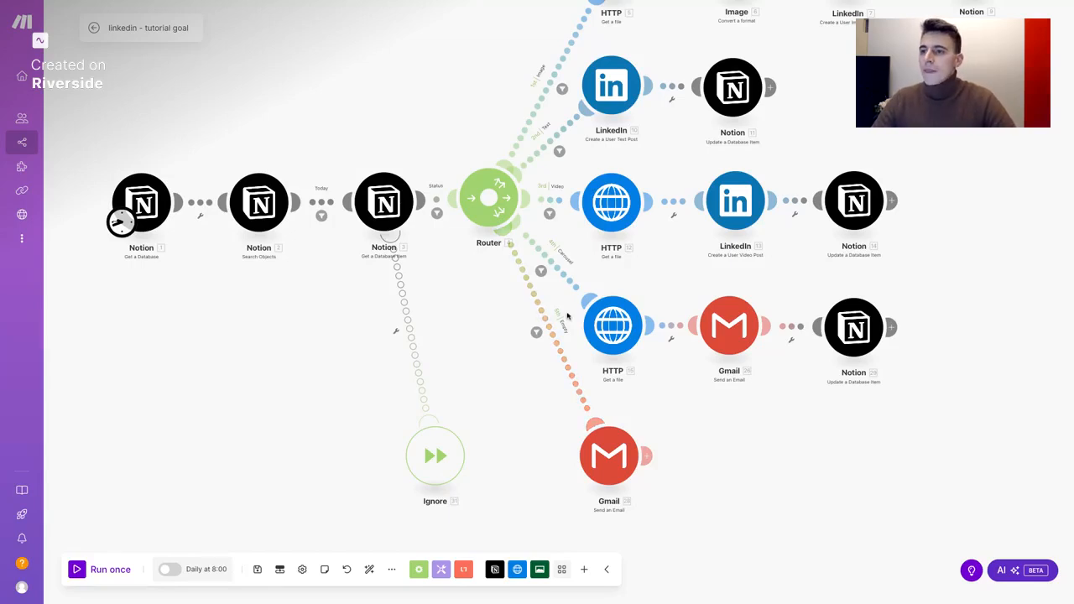
pyautogui.click(607, 447)
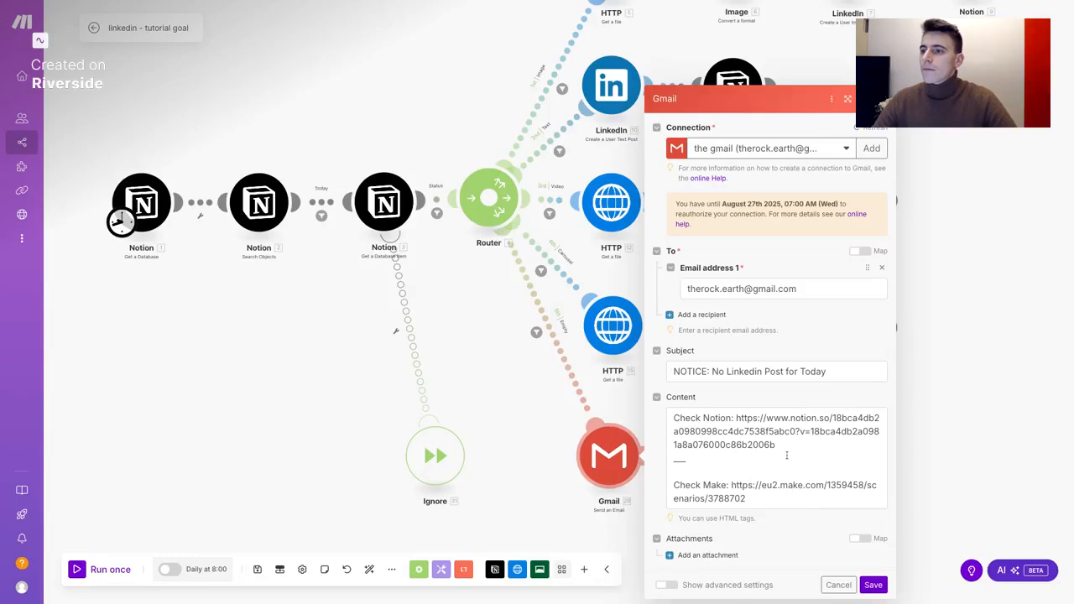
# Inspect the Notion link in the notice email body, then close the Gmail settings
pyautogui.click(787, 456)
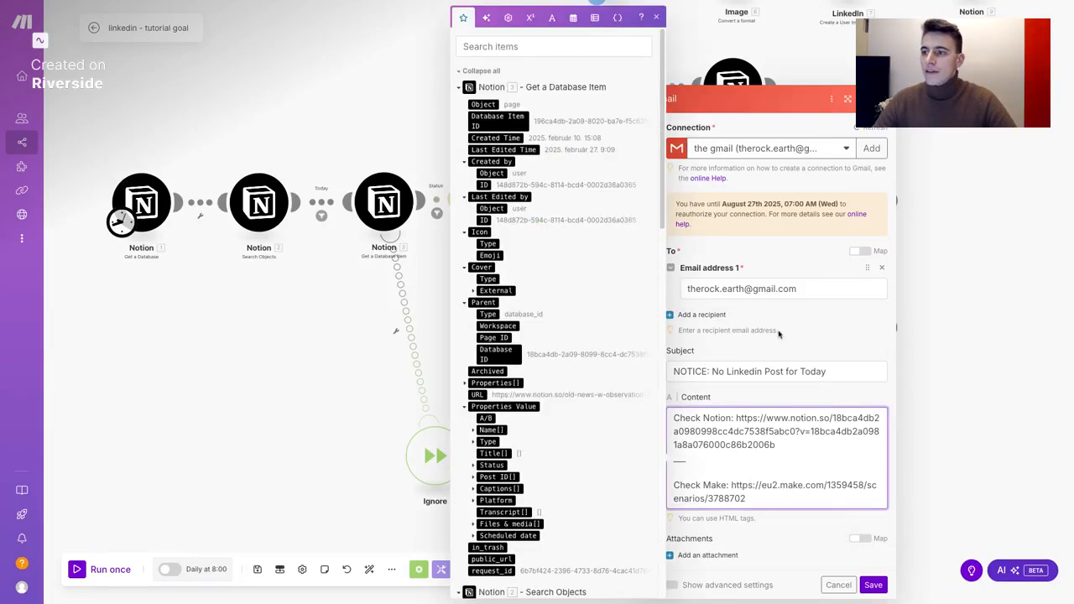
pyautogui.moveTo(788, 449); pyautogui.dragTo(742, 419)
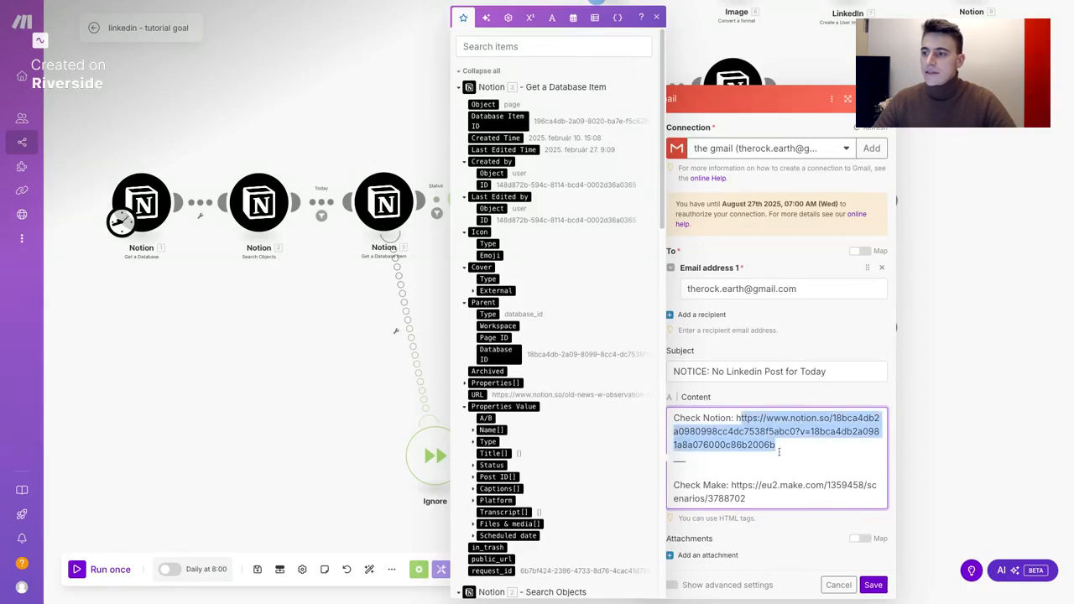
pyautogui.click(793, 457)
pyautogui.click(880, 590)
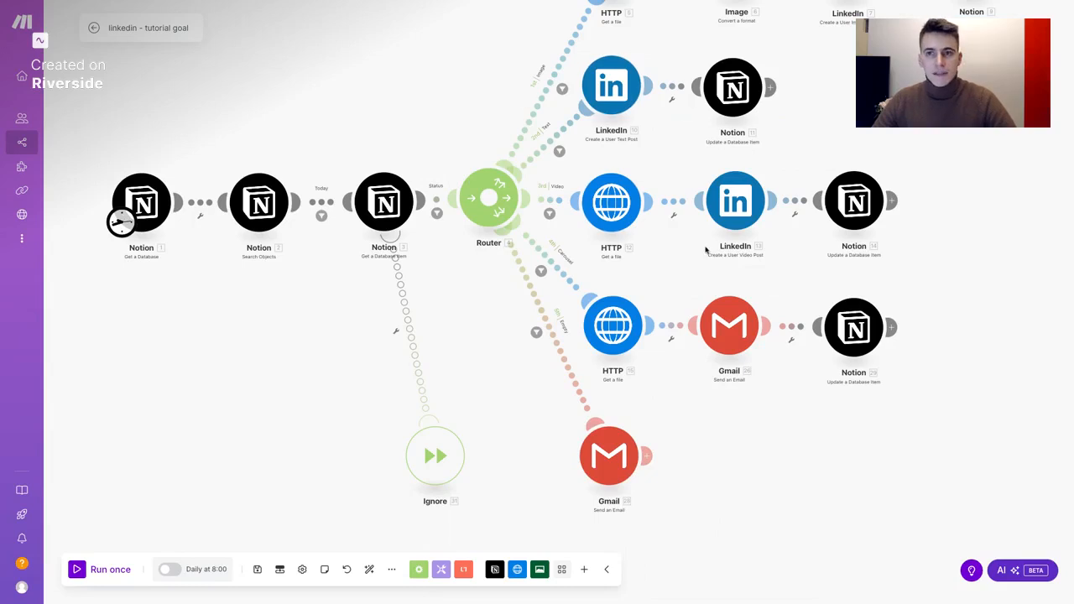
# Open the scenario's Daily at 8:00 schedule settings from the bottom toolbar
pyautogui.moveTo(484, 340); pyautogui.dragTo(482, 350)
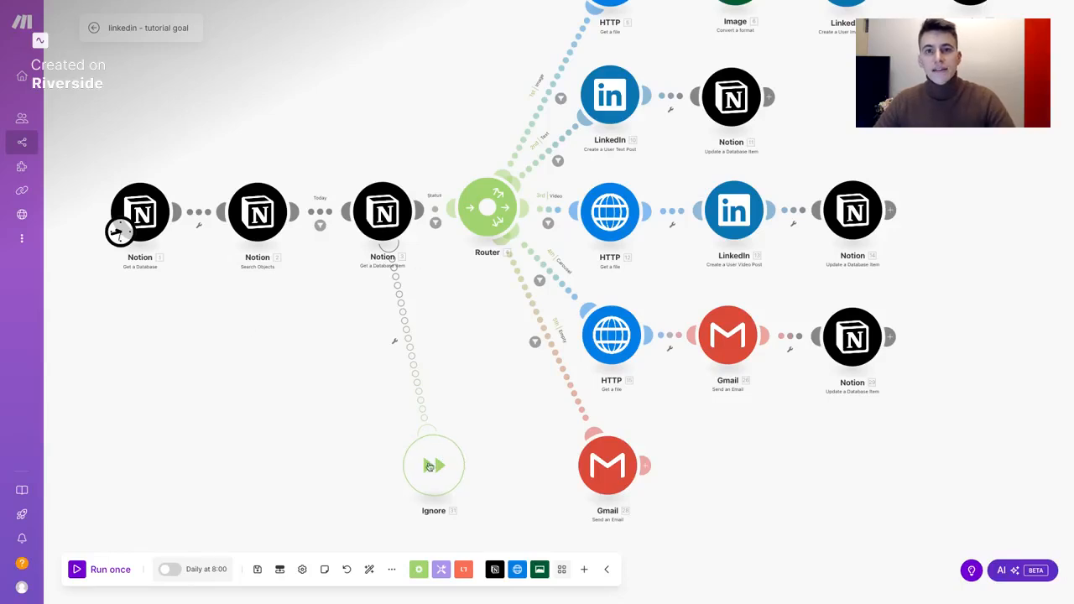
pyautogui.scroll(-3, 484, 330)
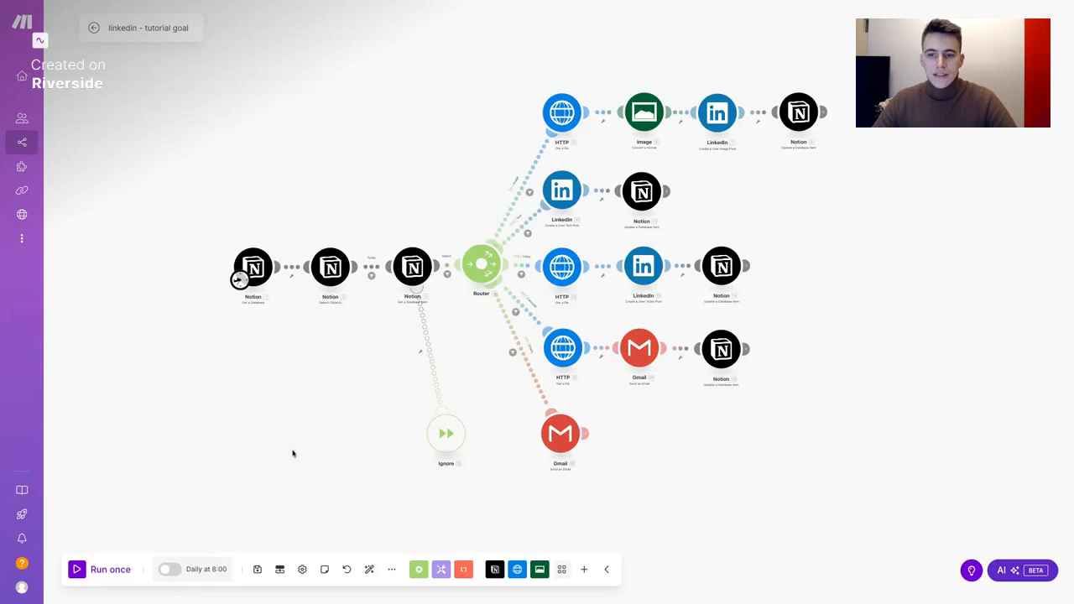
pyautogui.click(210, 571)
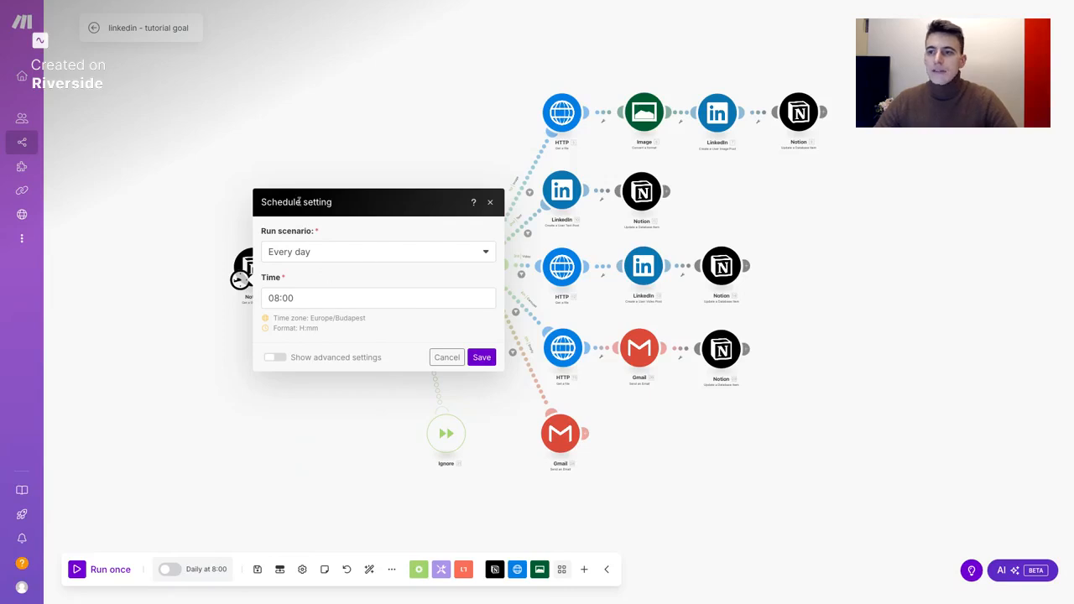
# Save the every-day 08:00 schedule and choose Not yet for activation
pyautogui.click(484, 357)
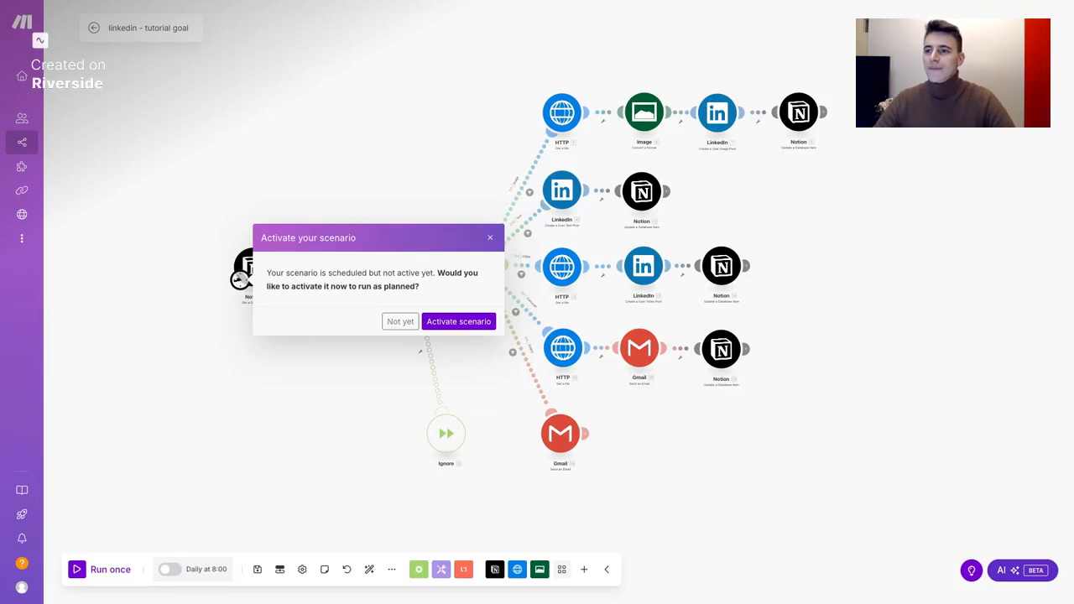
pyautogui.click(490, 238)
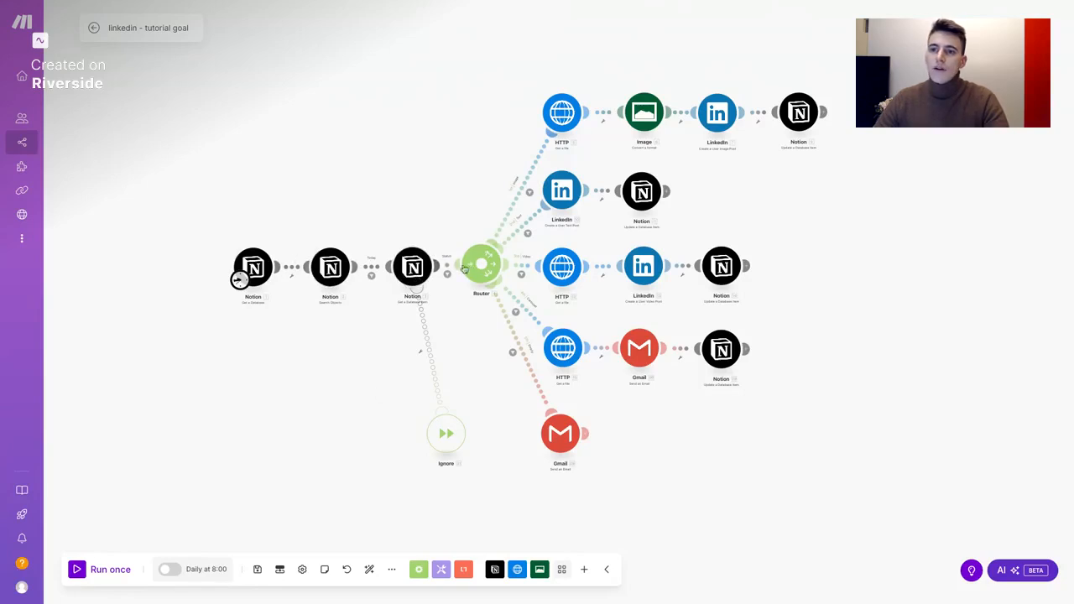
pyautogui.click(329, 267)
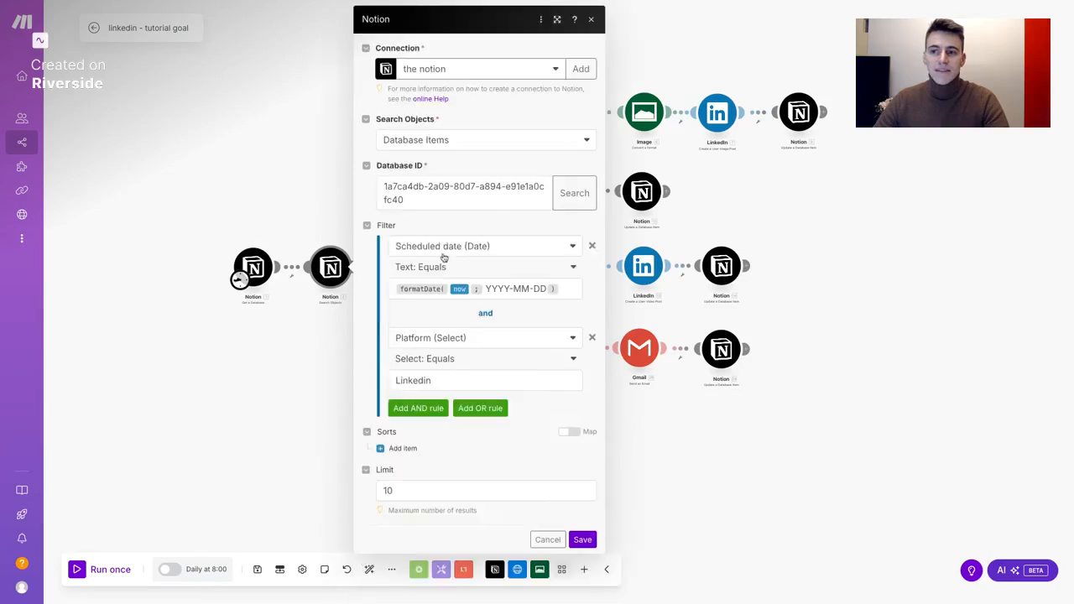
pyautogui.click(298, 359)
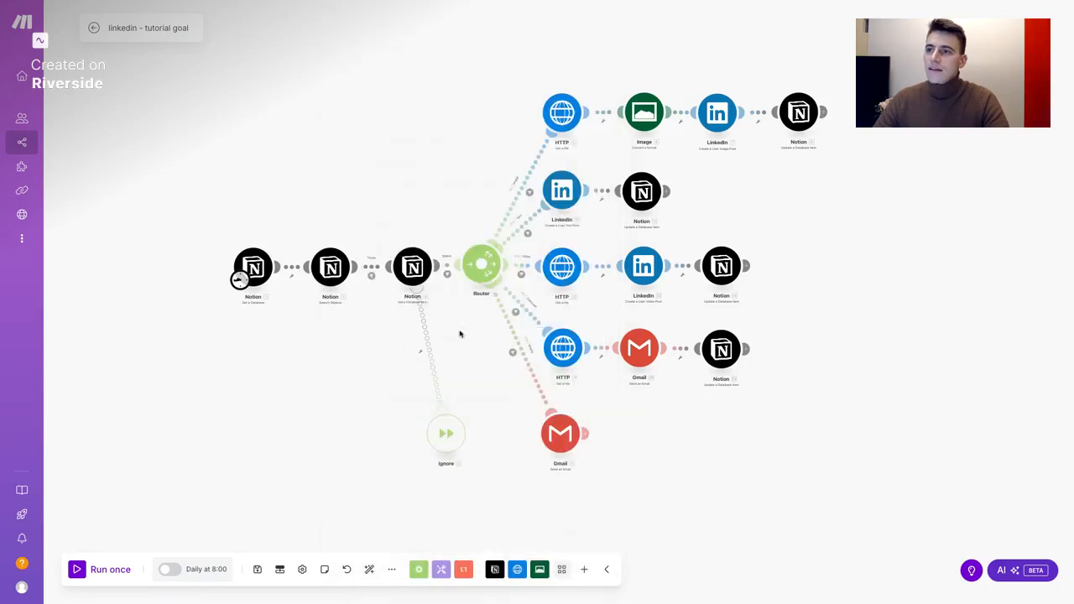
pyautogui.click(646, 115)
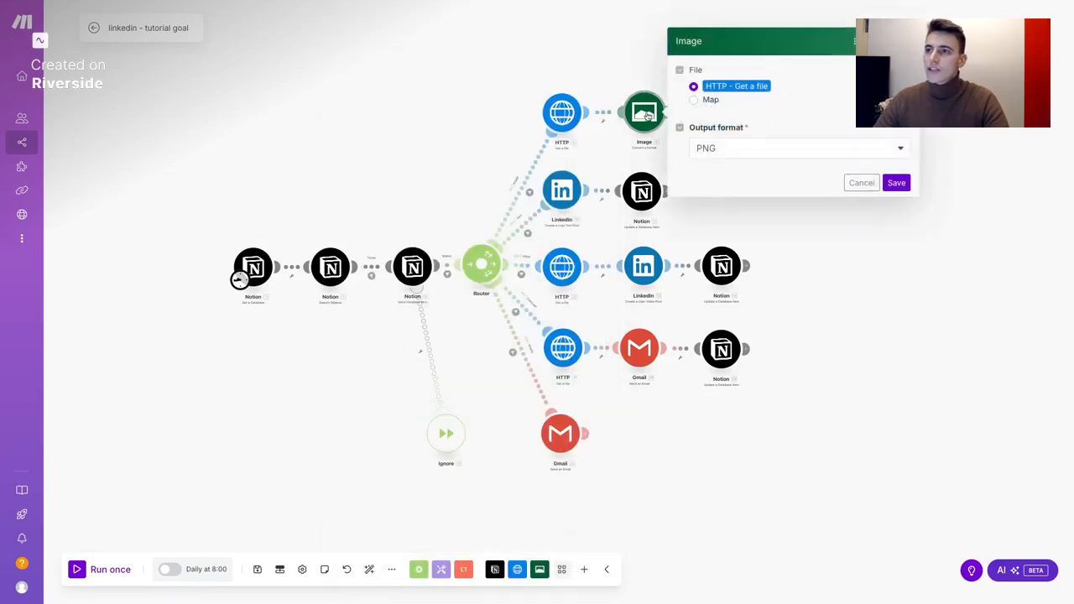
pyautogui.click(599, 76)
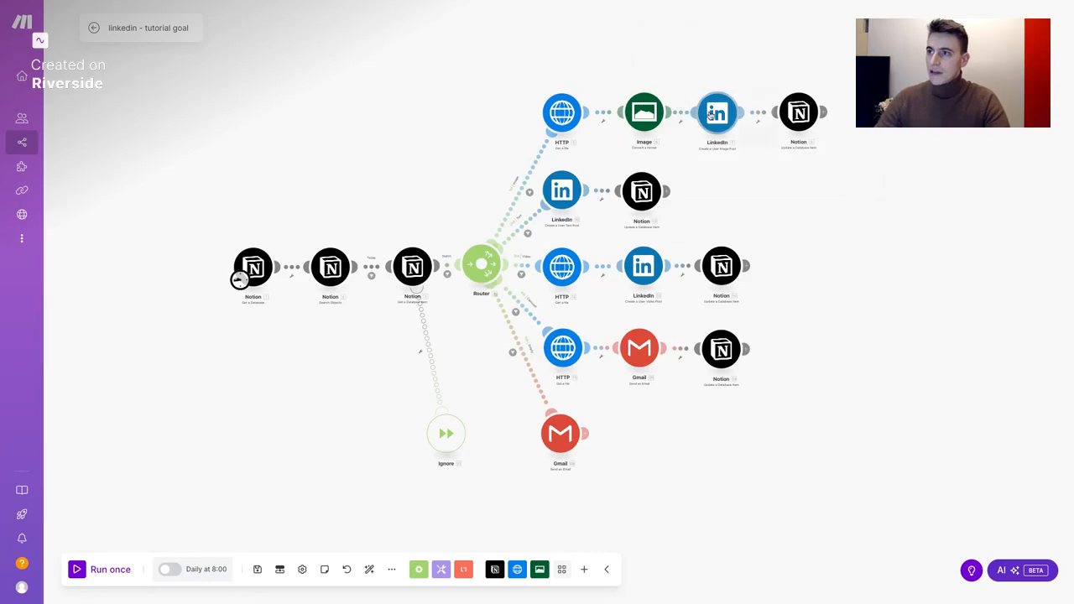
pyautogui.click(713, 115)
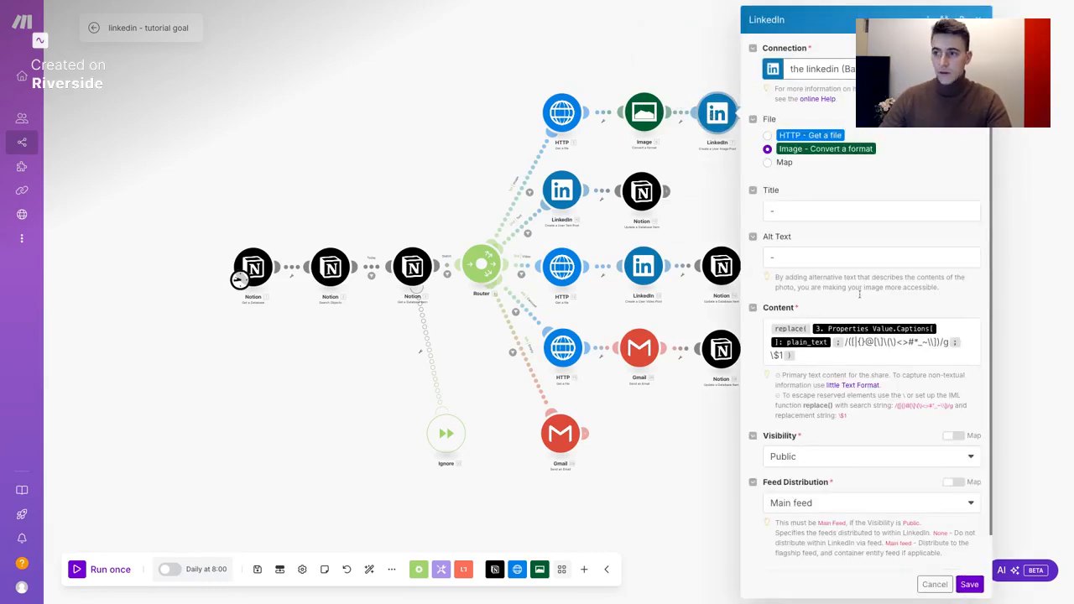
pyautogui.click(812, 359)
pyautogui.hotkey('ctrl', 'a')
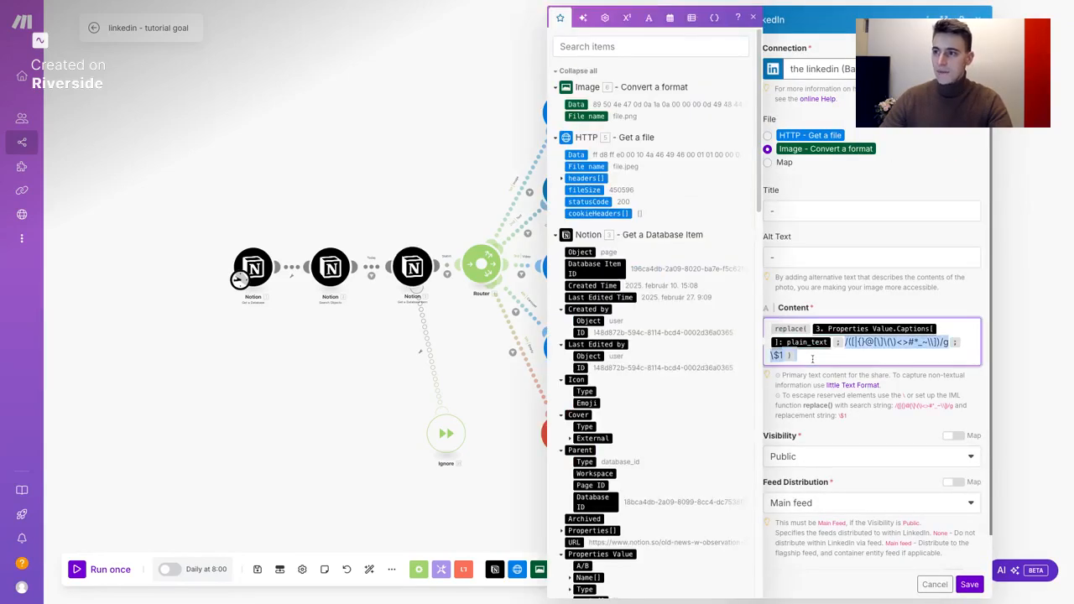
pyautogui.click(824, 358)
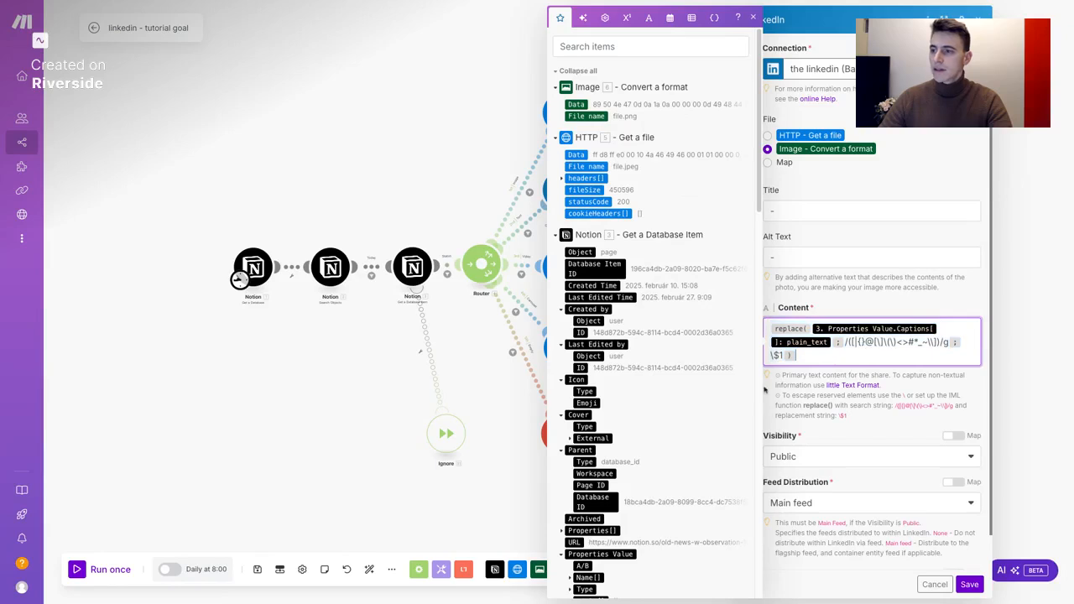
pyautogui.click(933, 582)
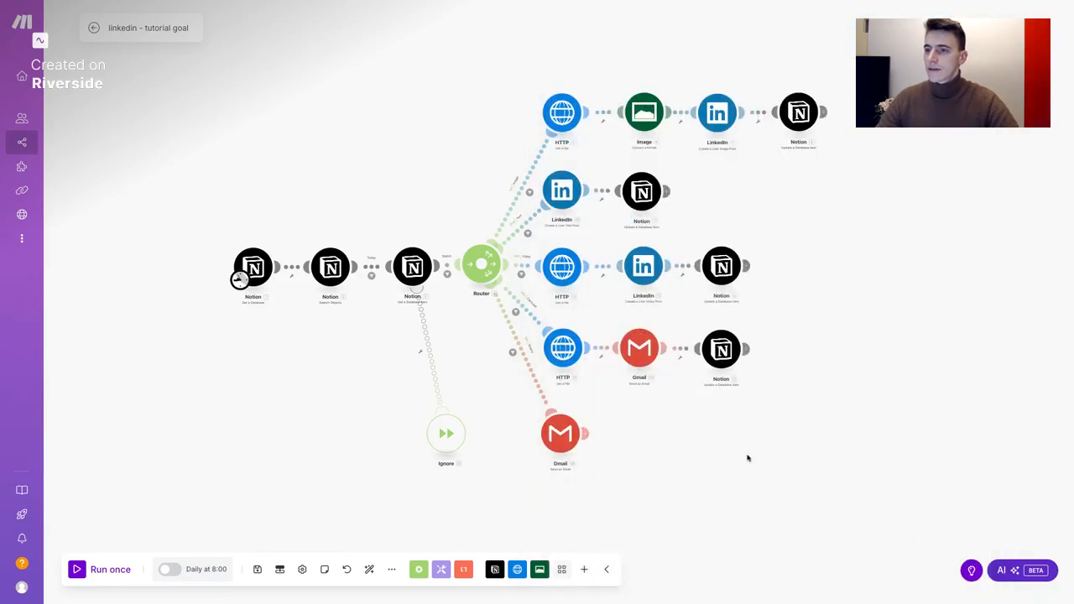
pyautogui.moveTo(692, 438); pyautogui.dragTo(687, 450)
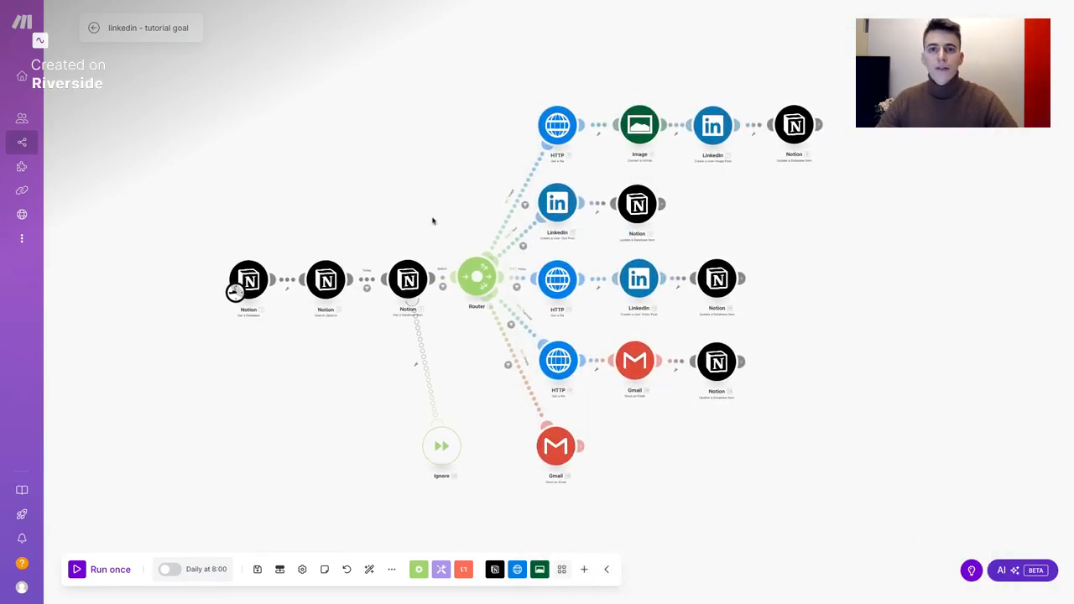
pyautogui.moveTo(431, 220); pyautogui.dragTo(422, 218)
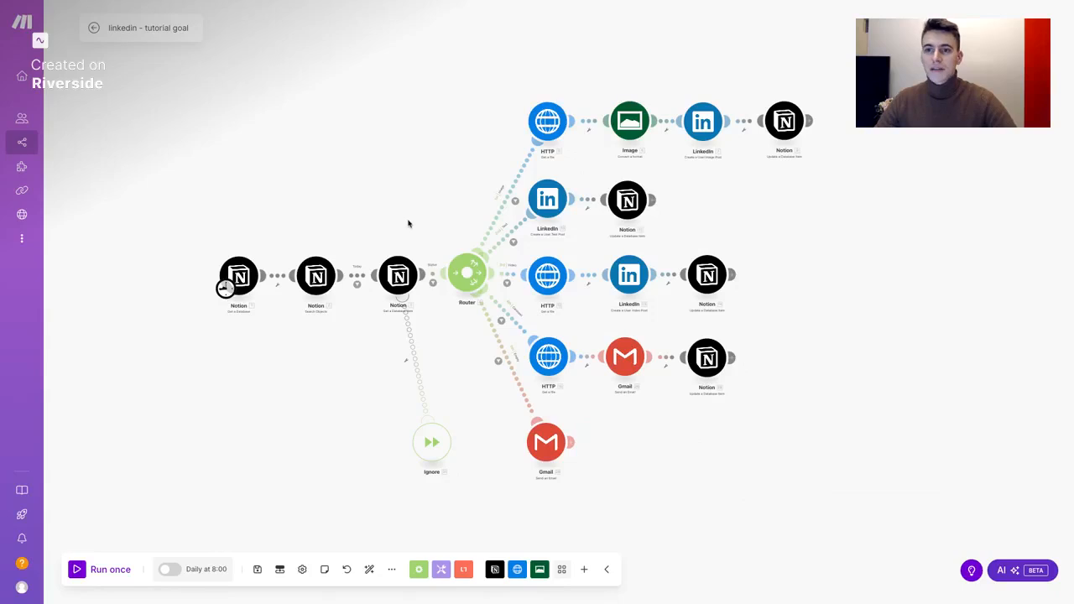